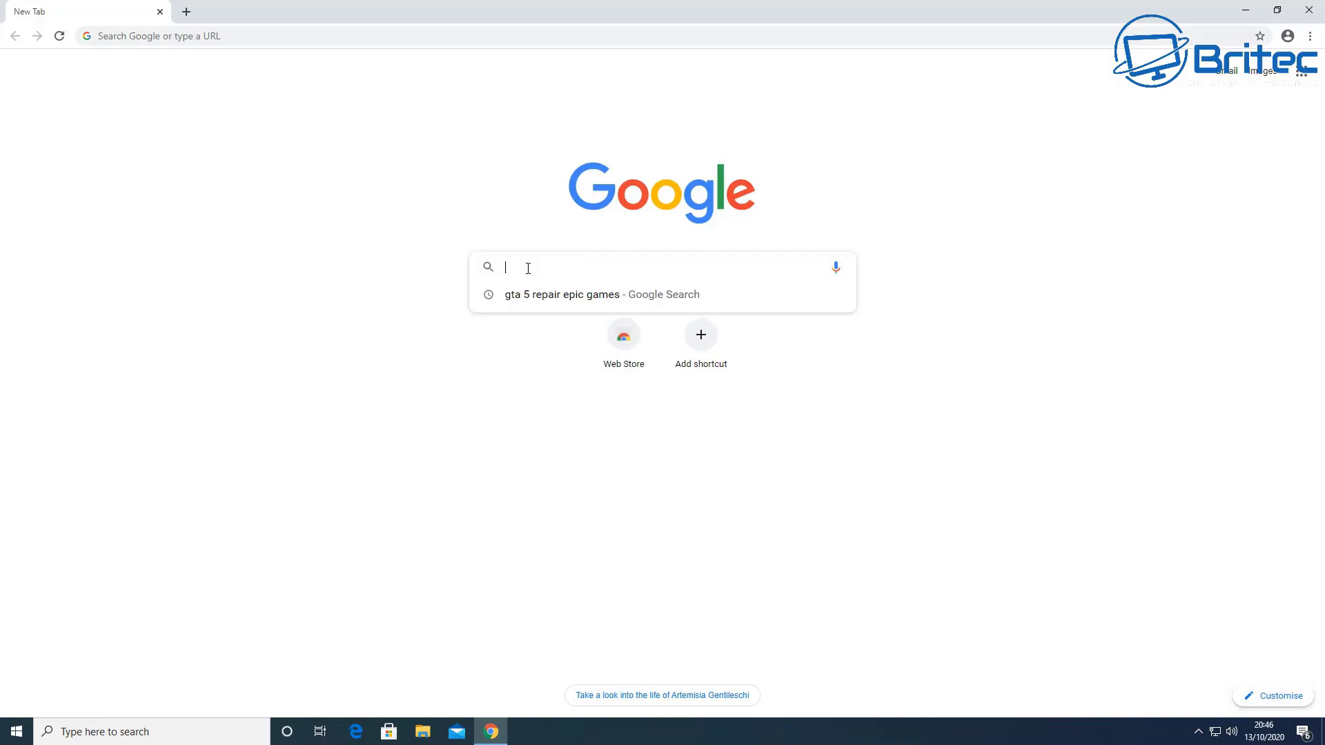
Search Google for 'epic gme', open the Epic Games Store site and run EpicInstaller-10.18.10.msi.
text(ep)
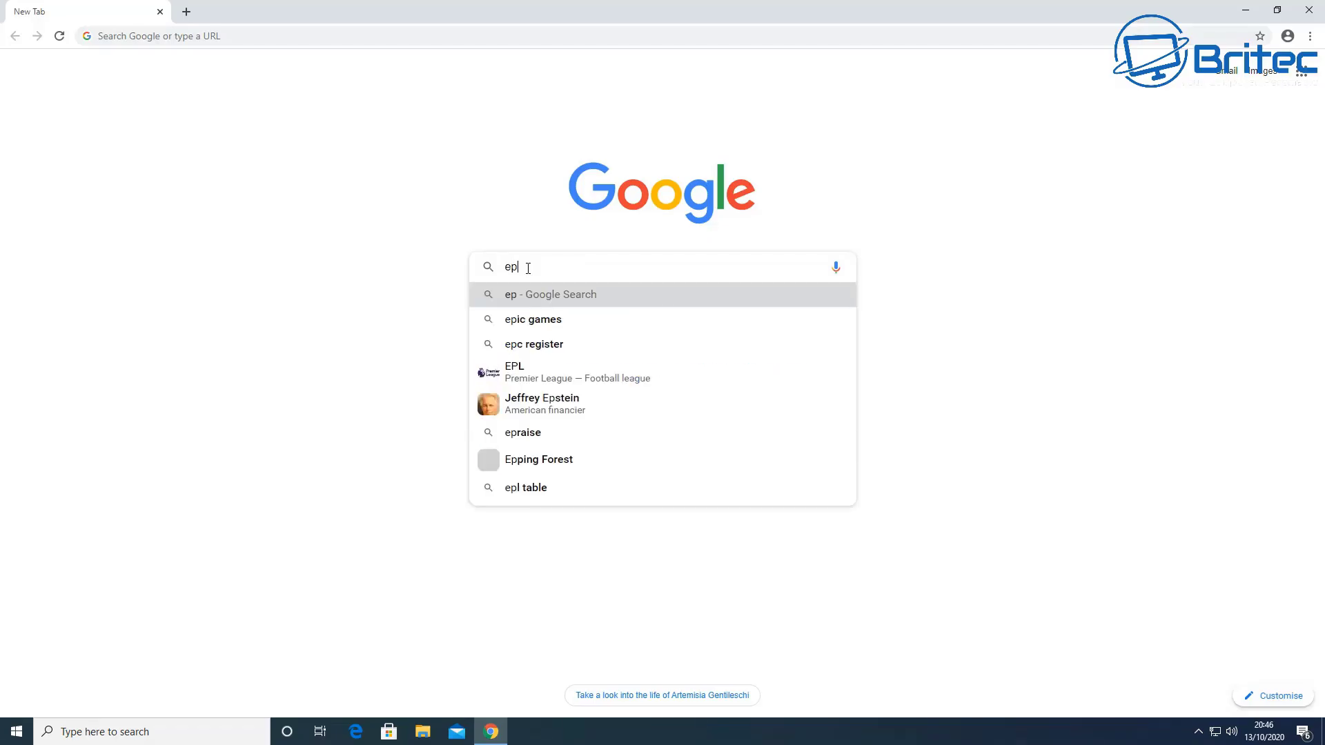
text(ic gme)
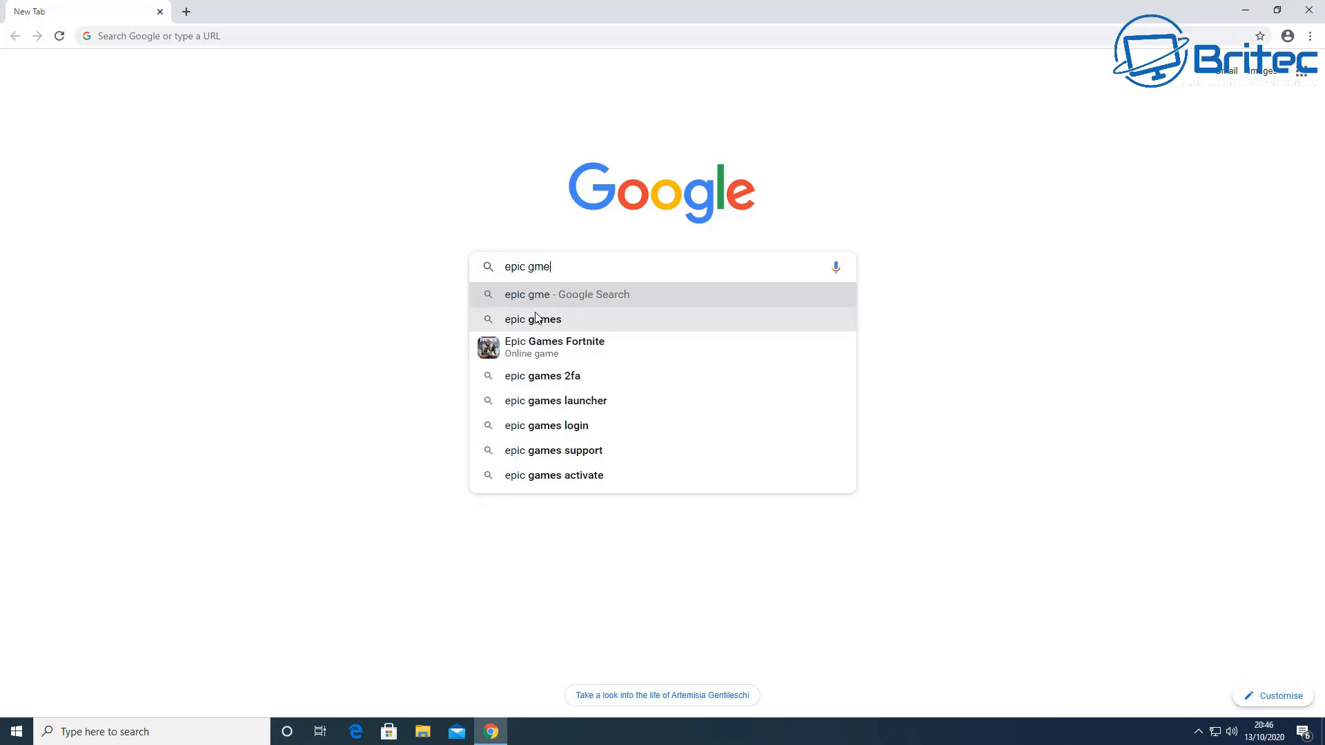
click(538, 318)
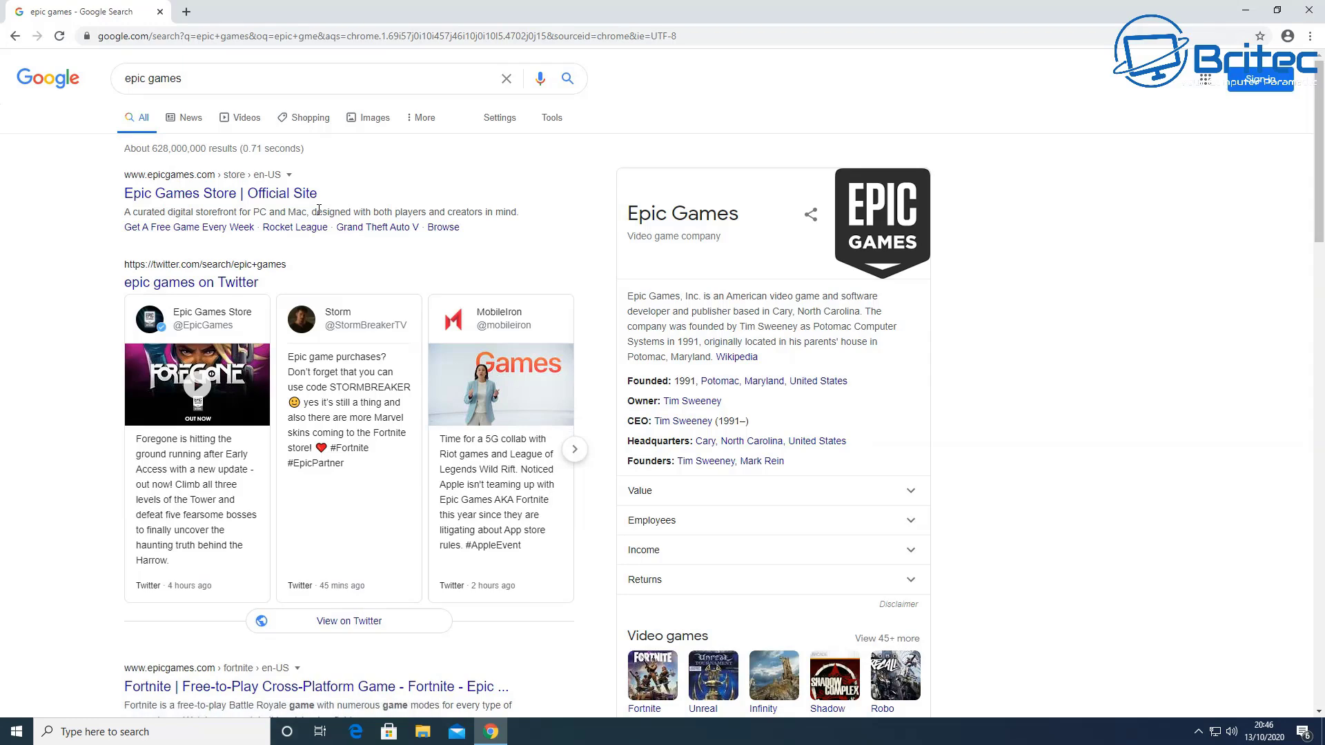
click(304, 200)
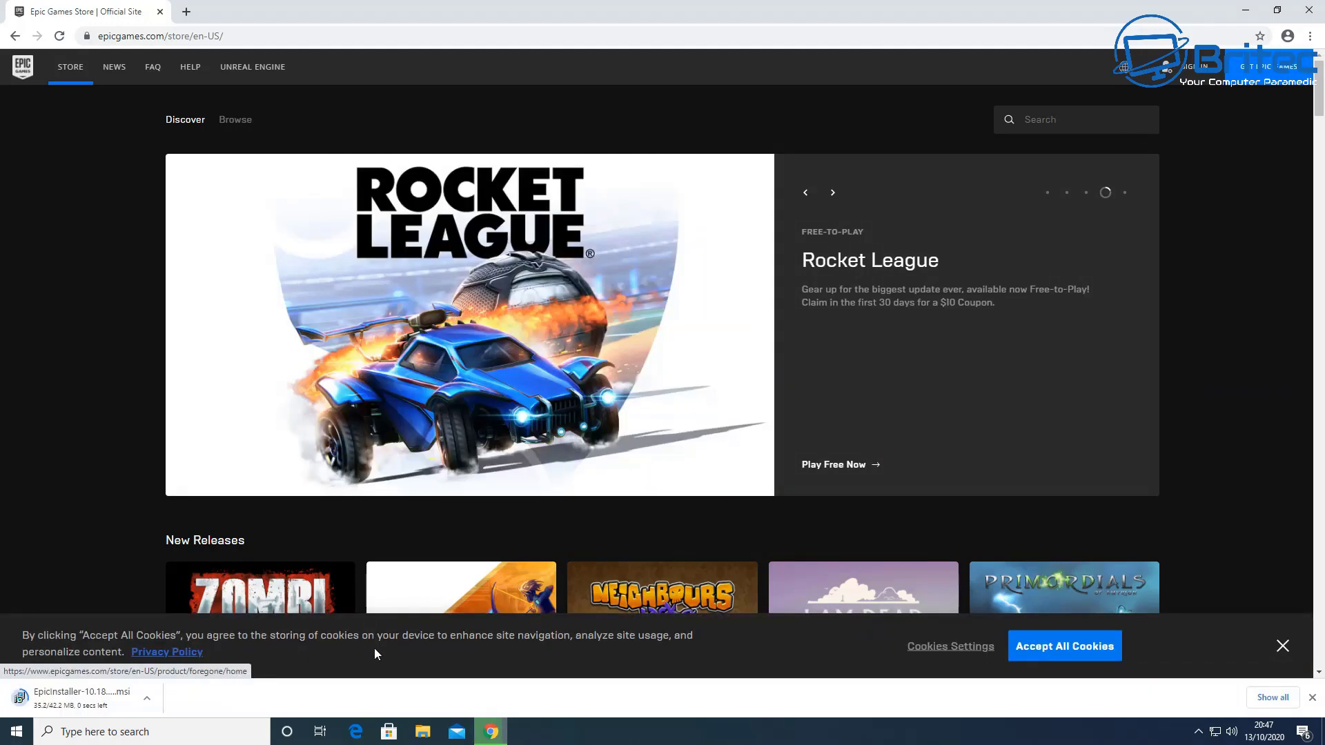
click(80, 704)
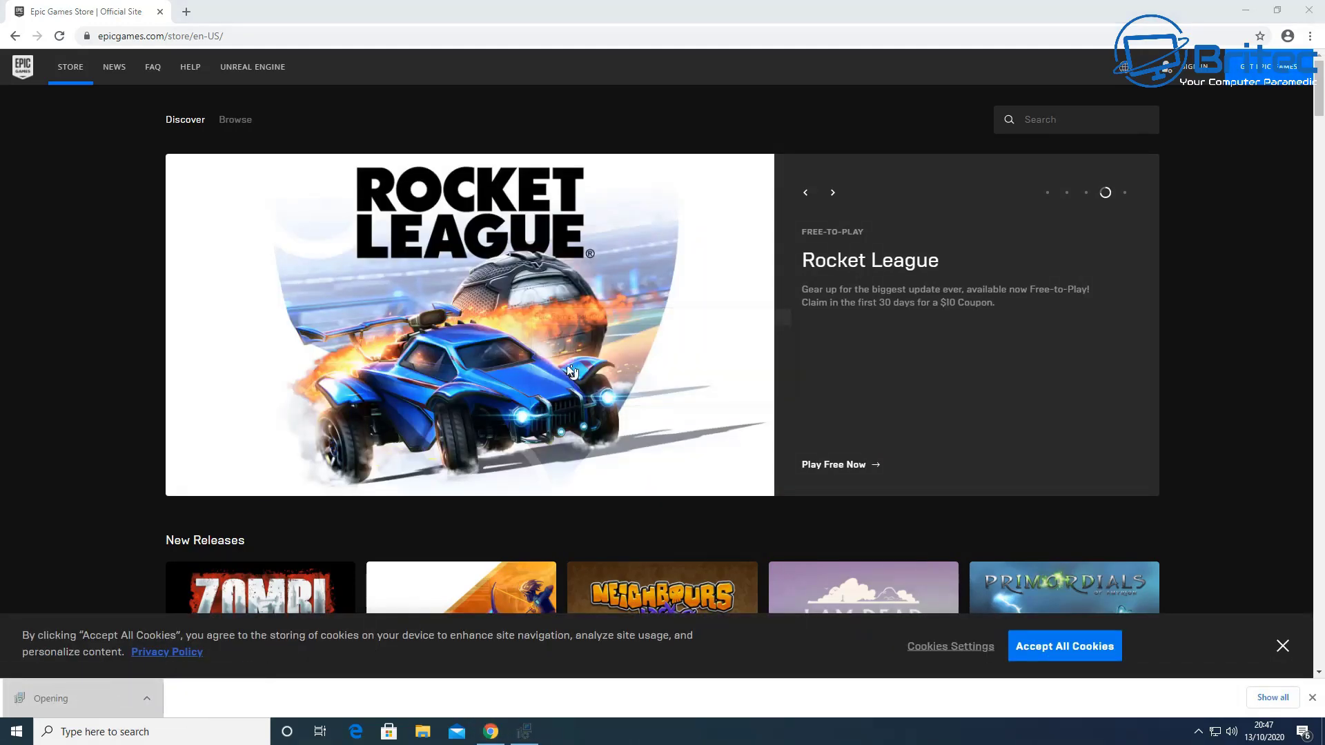
Install the Epic Games Launcher into C:\Program Files (x86)\Epic Games\, approving the admin prompt.
click(1257, 15)
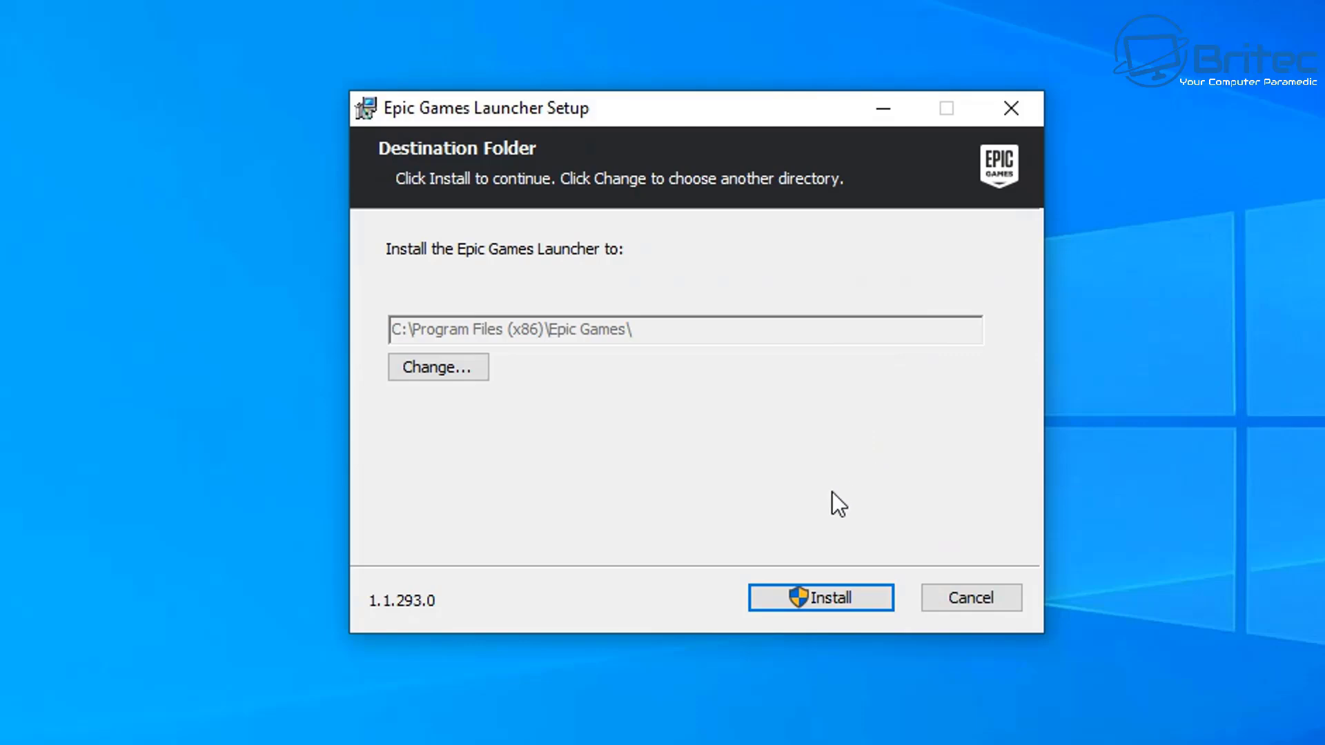
click(822, 606)
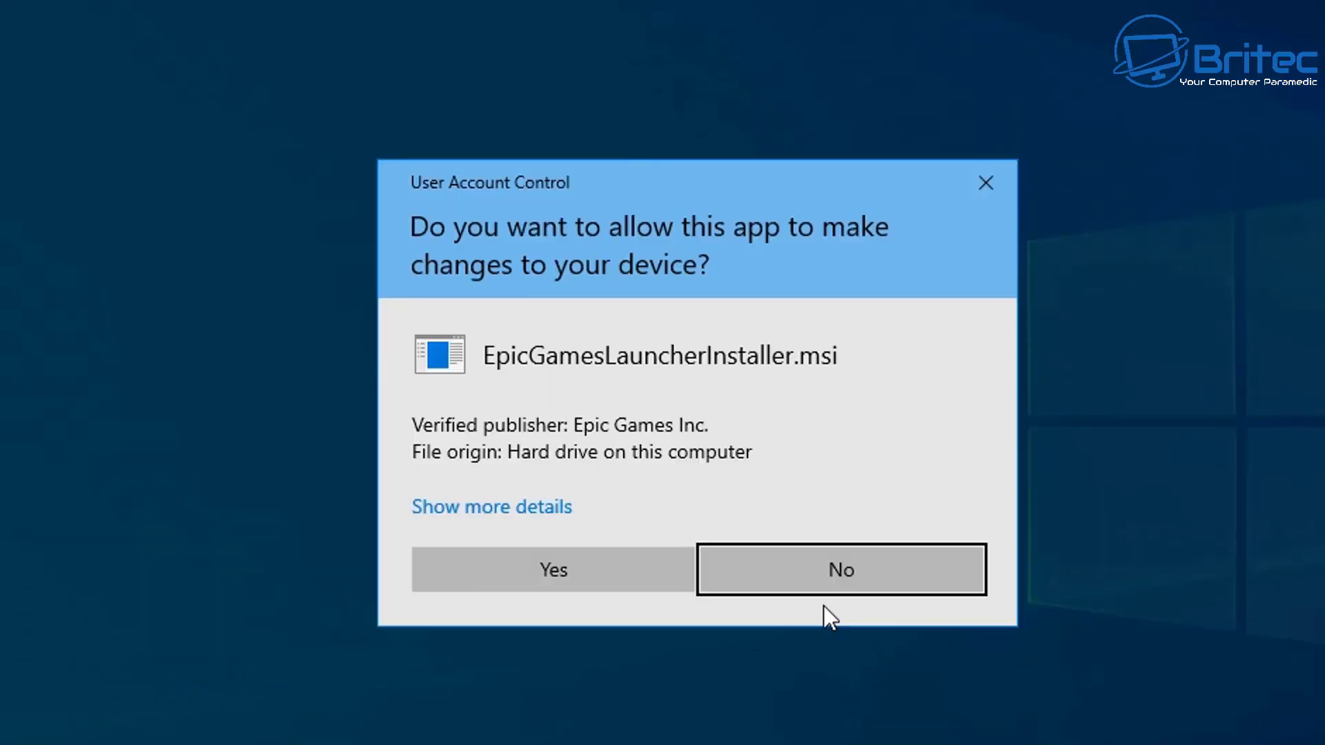
click(490, 588)
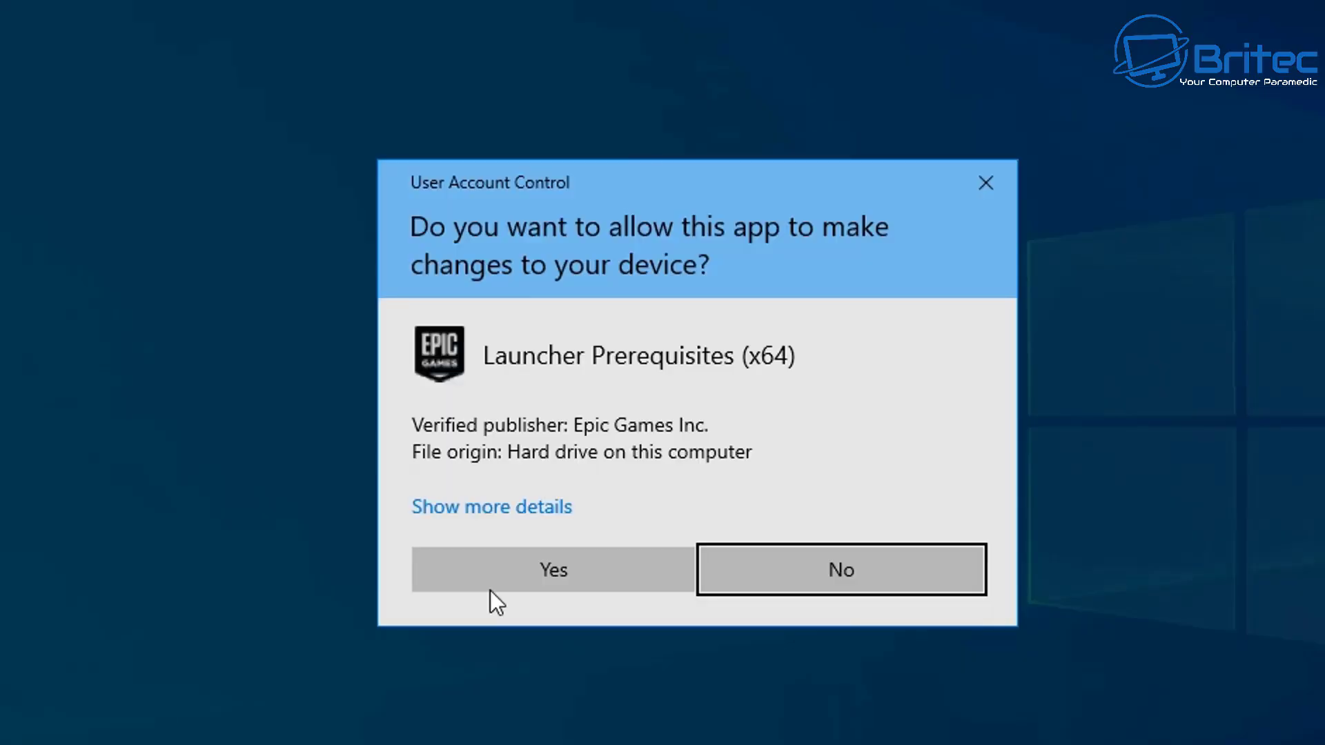
Approve the prerequisites install and log in with the Epic Games account e-mail and password.
click(495, 586)
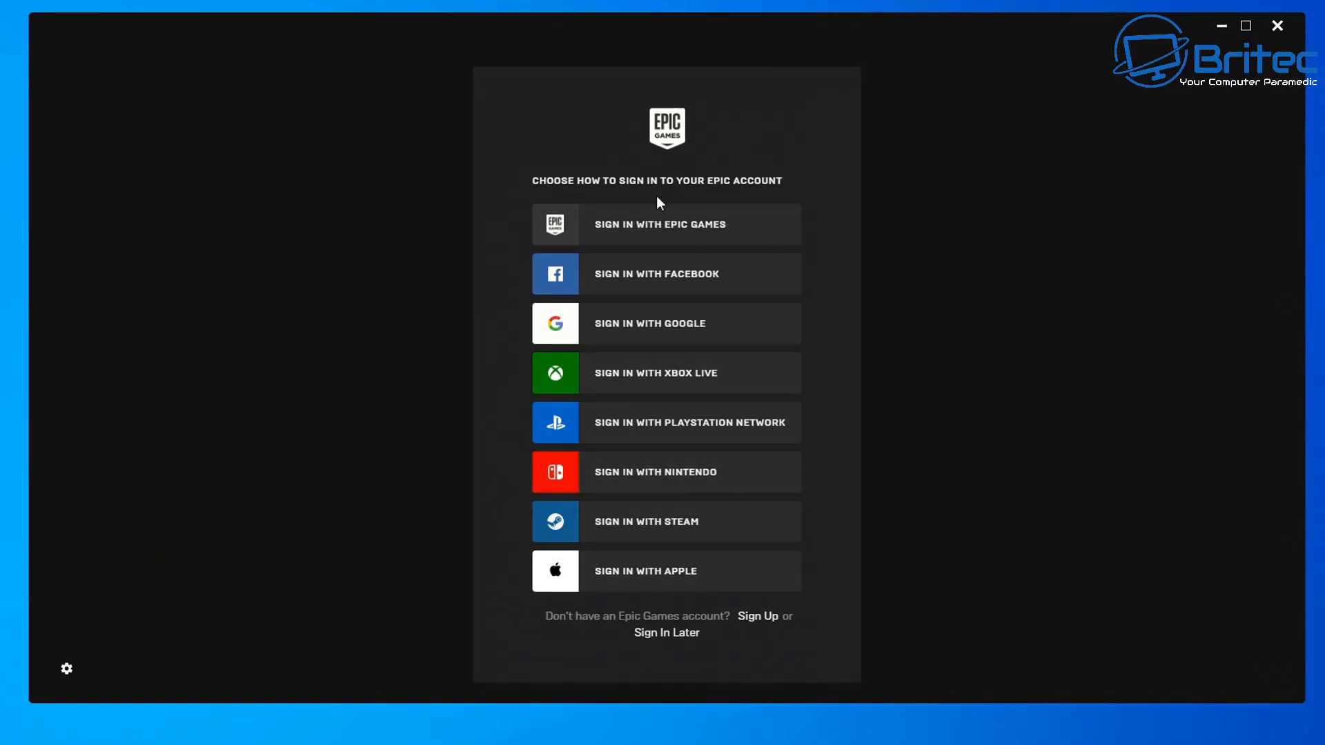
click(635, 234)
click(587, 283)
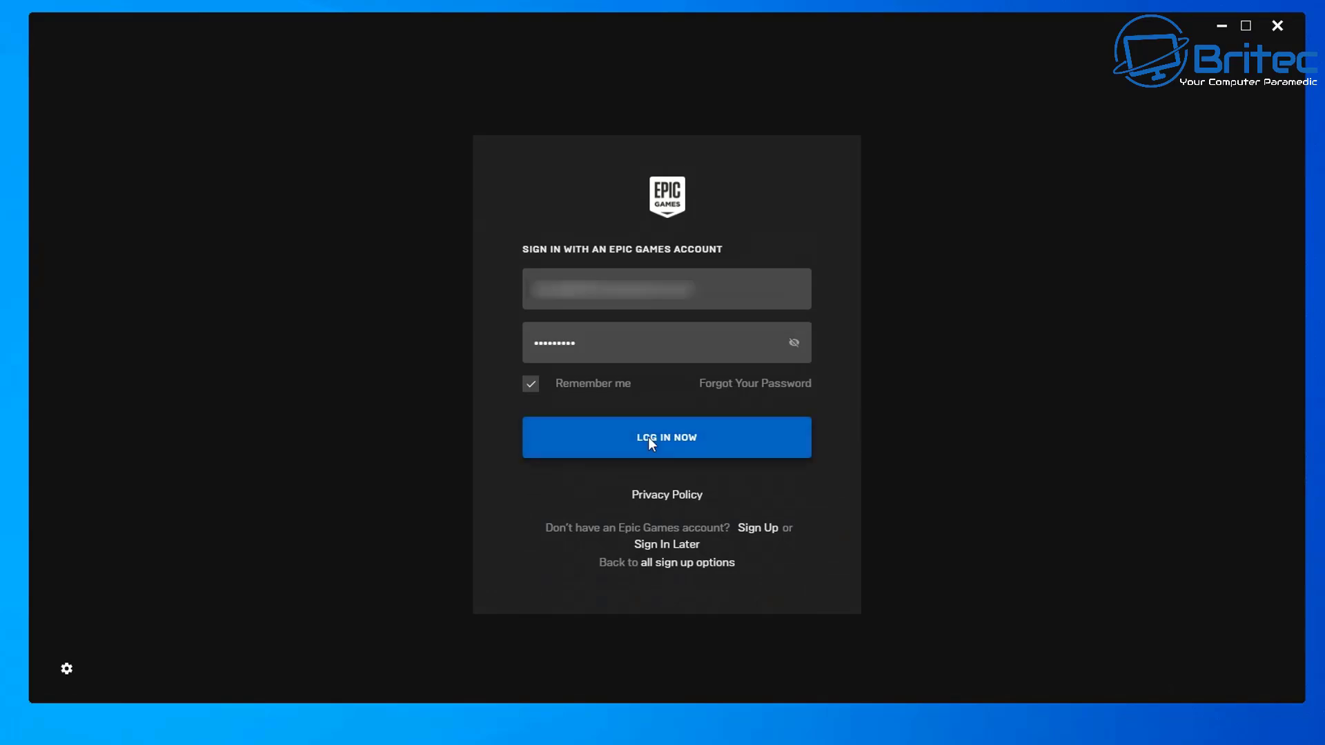
click(647, 437)
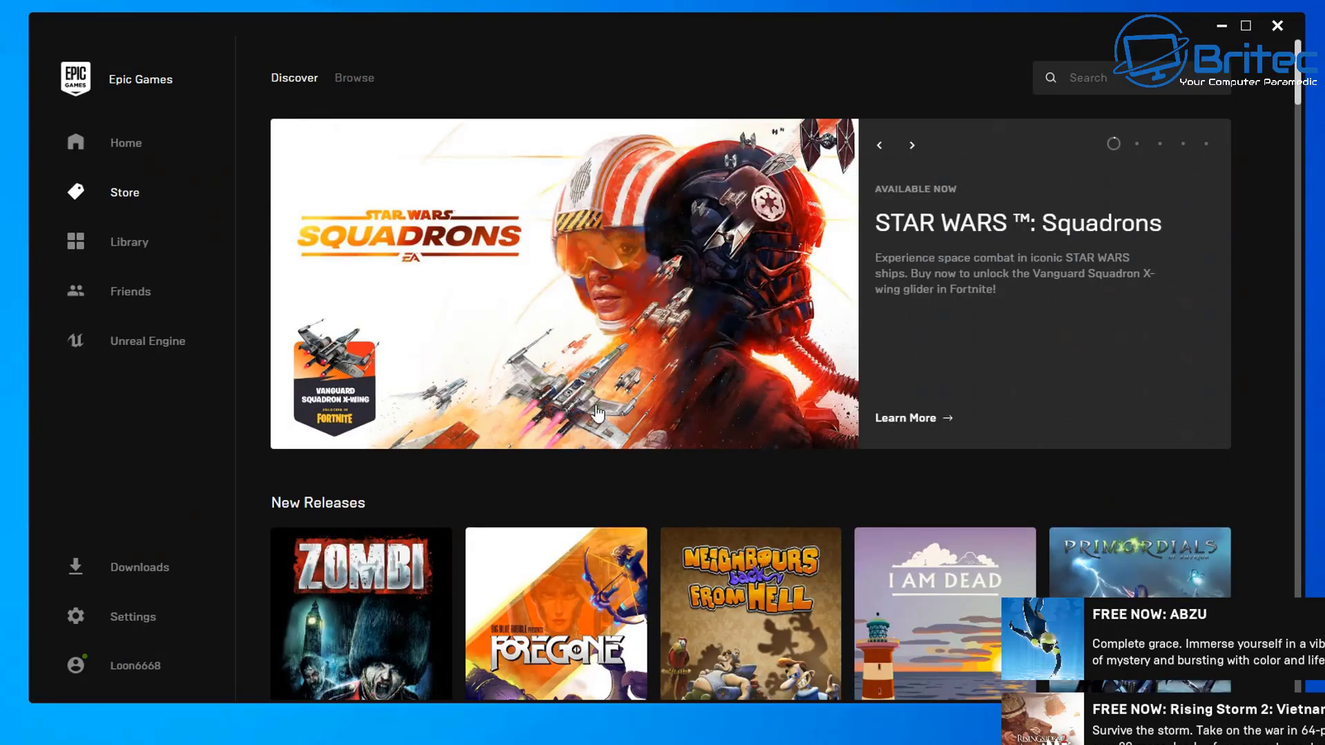
Start installing Grand Theft Auto V from the Library and dismiss the free-game notification.
click(122, 245)
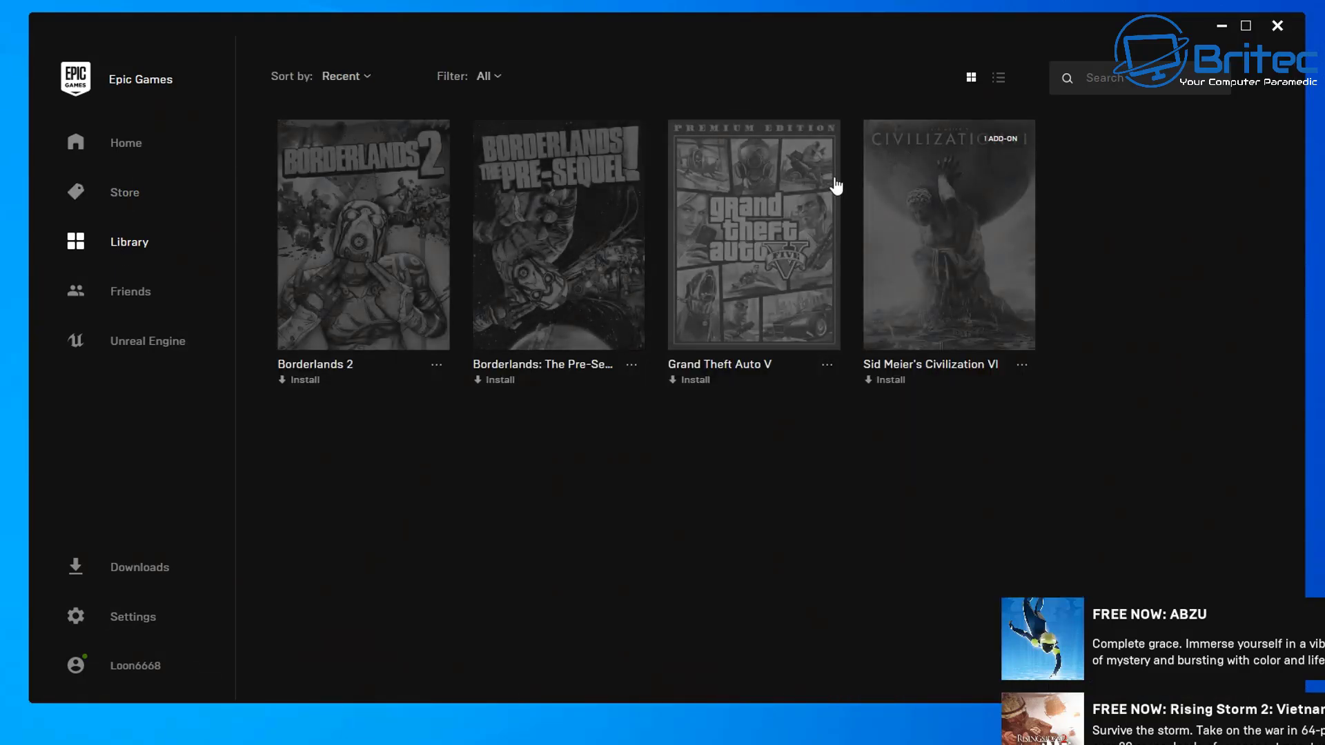
click(760, 327)
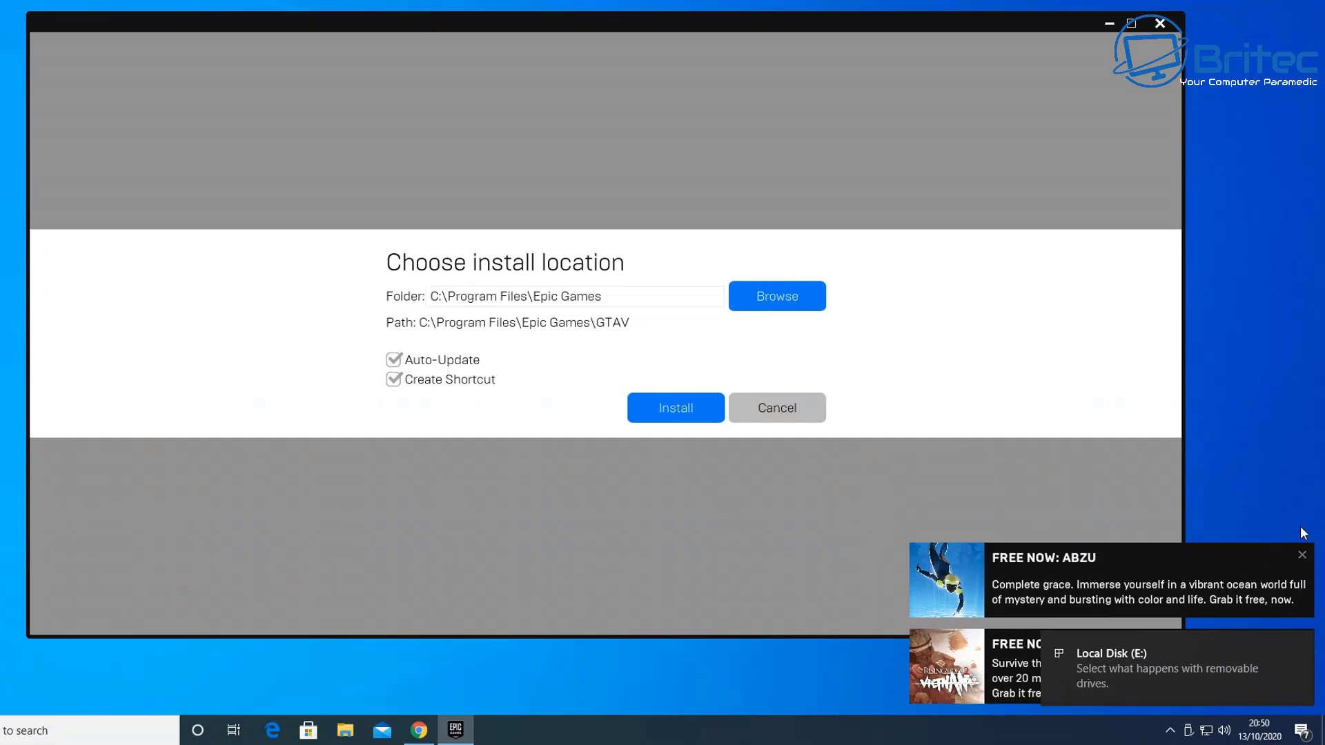
click(1302, 555)
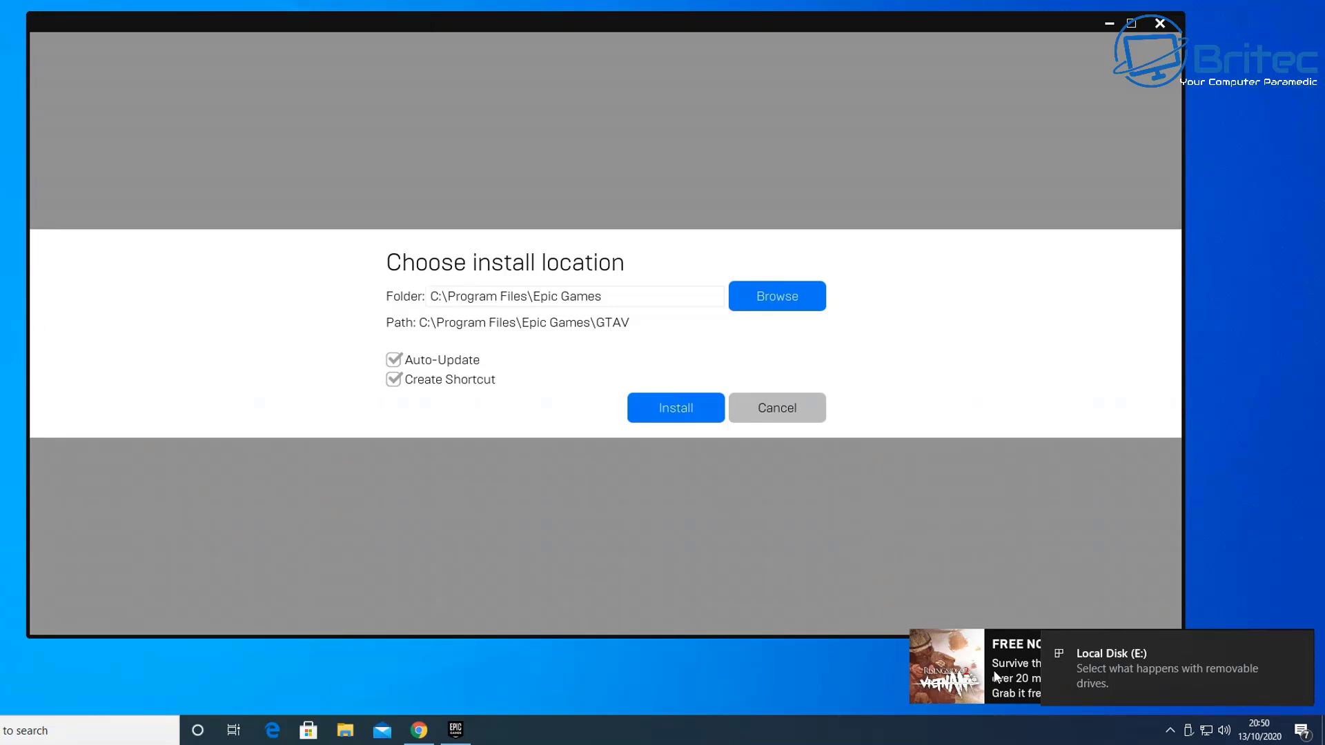
Open Local Disk (E:) in File Explorer and select the existing GTA5 folder.
click(343, 730)
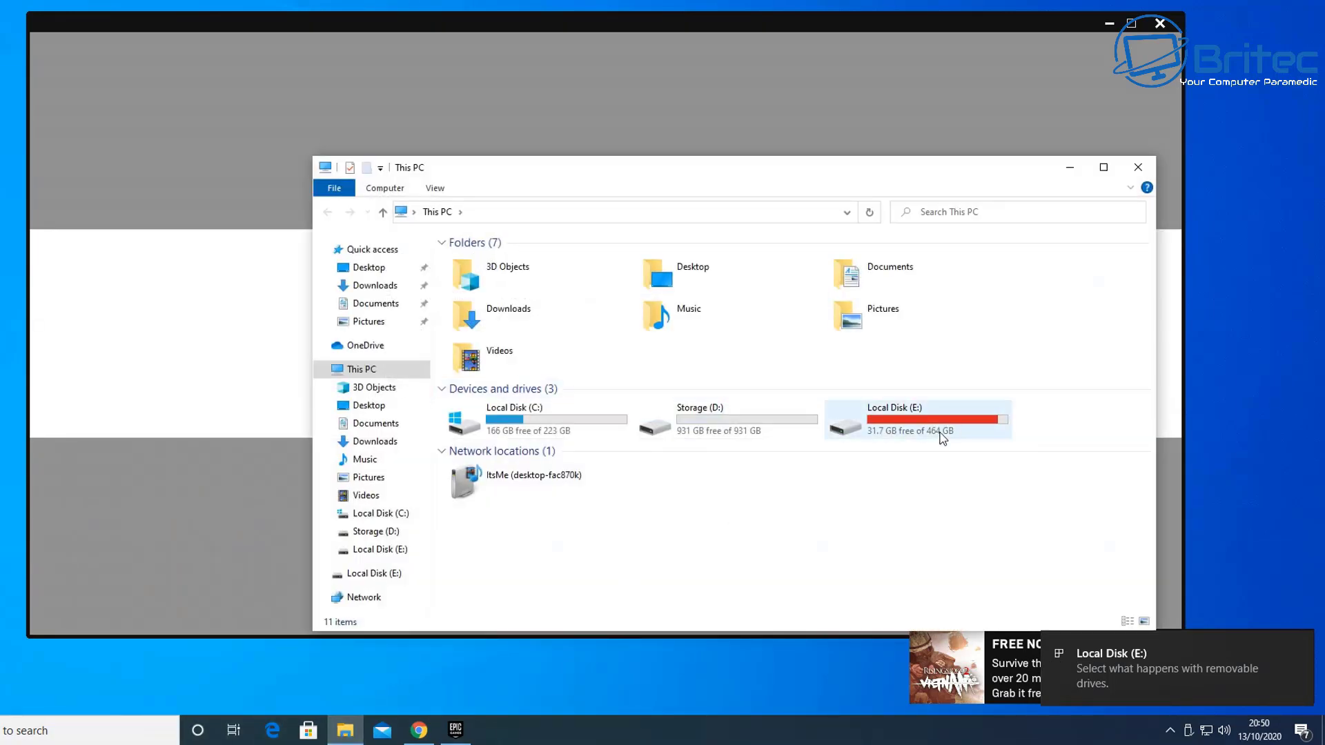
double_click(950, 425)
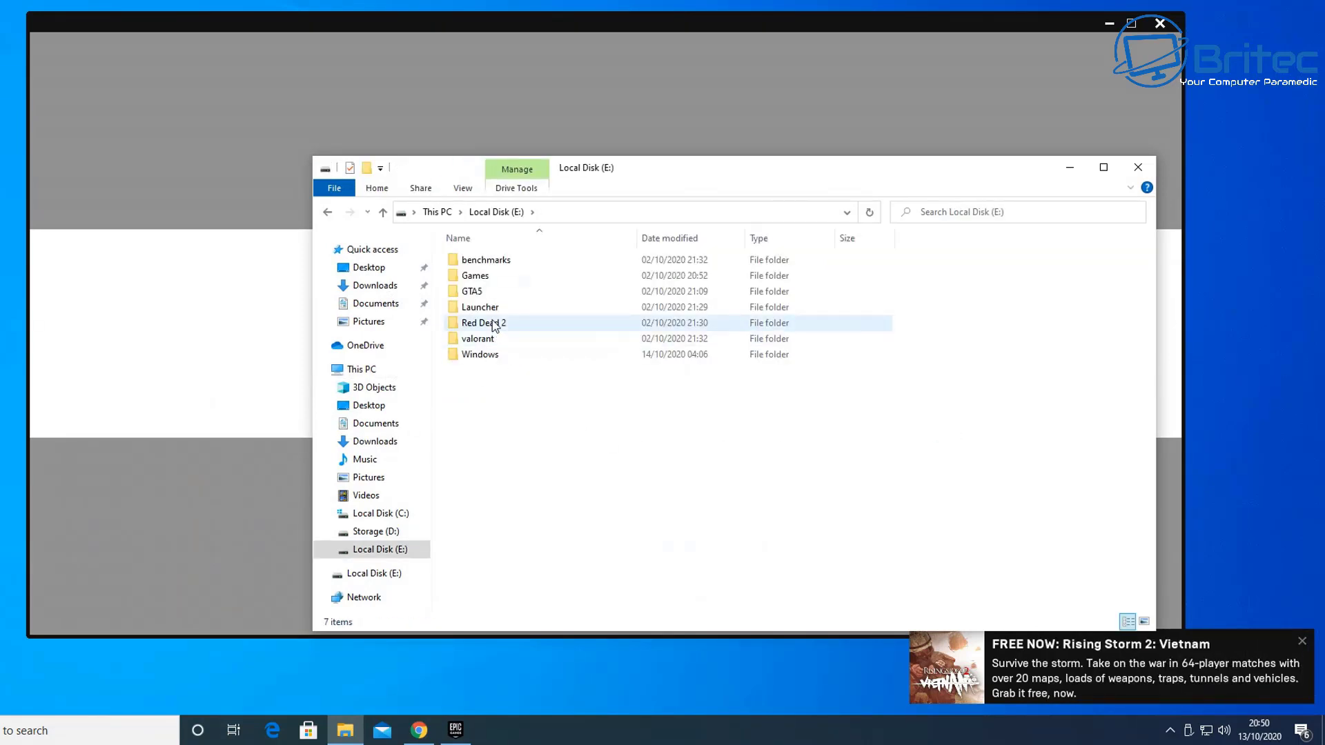
click(479, 294)
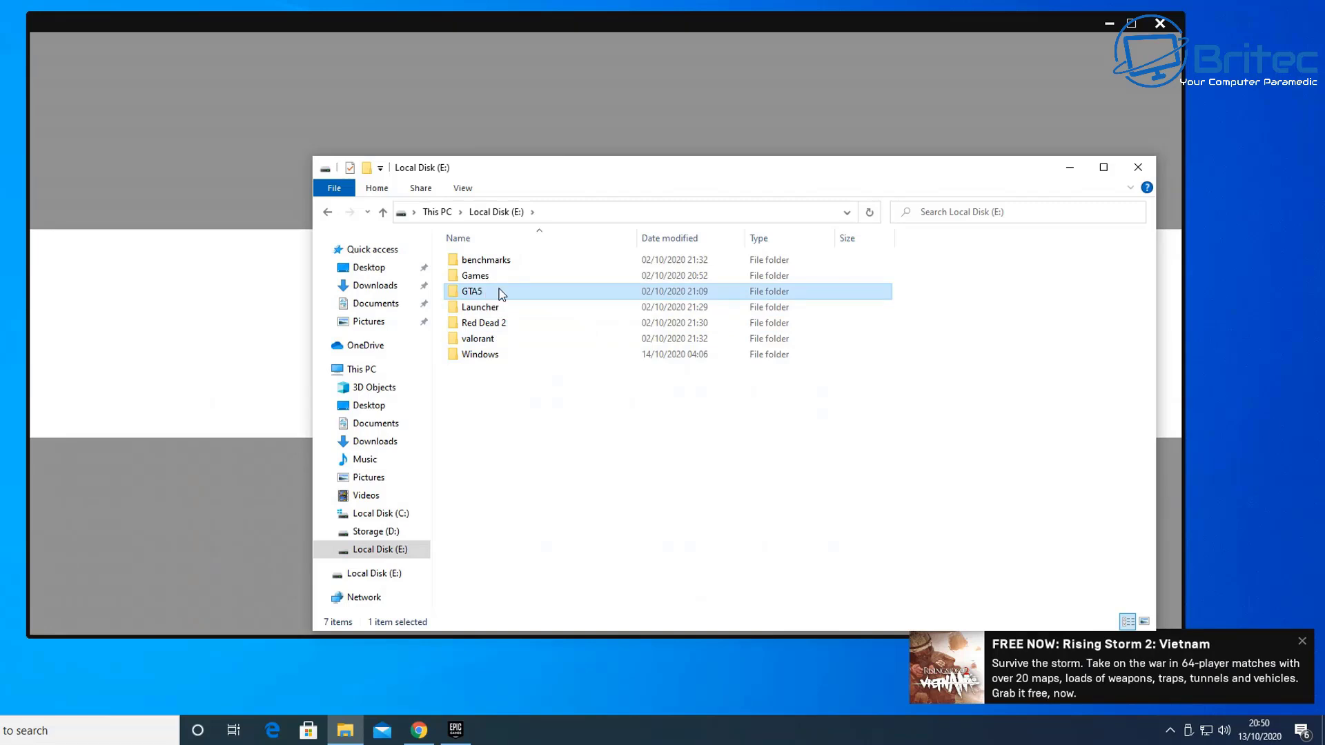
mouse_move(500, 293)
Close File Explorer and try setting the GTA V install folder to E:\GTA5.
click(1135, 171)
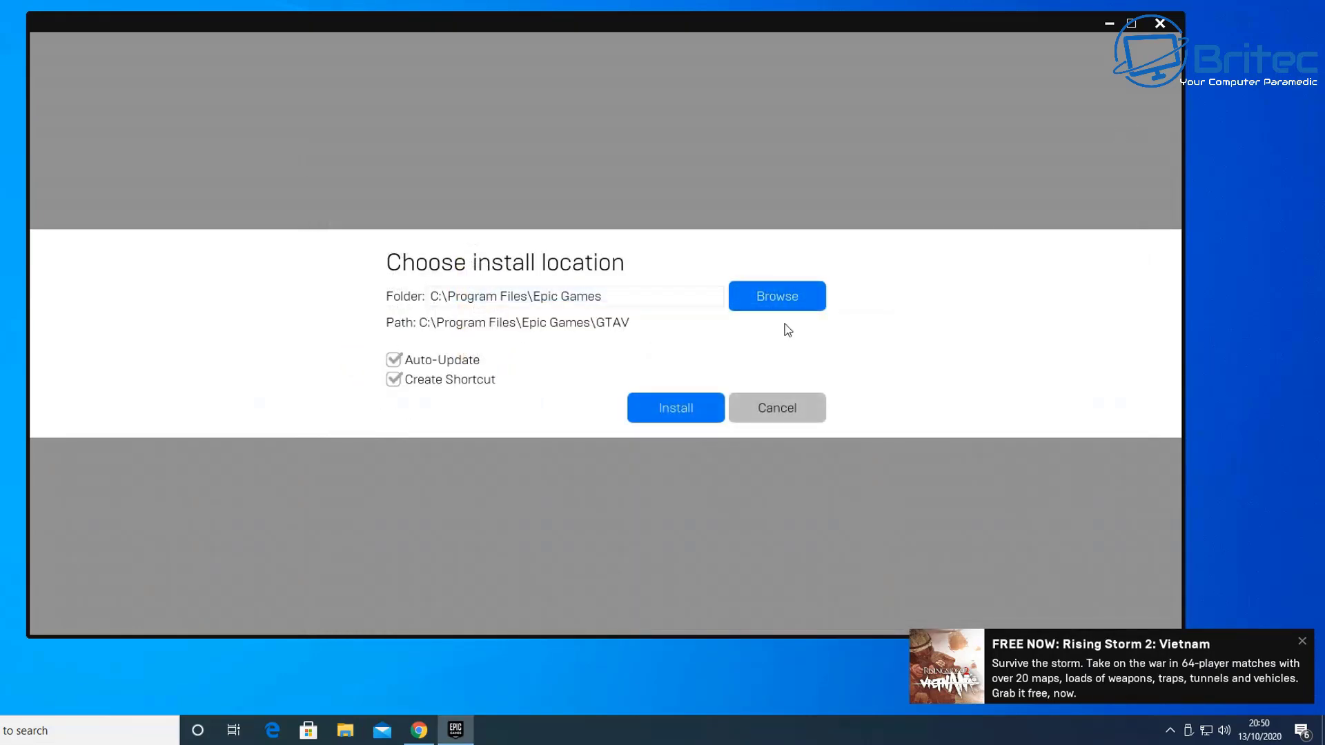
click(781, 294)
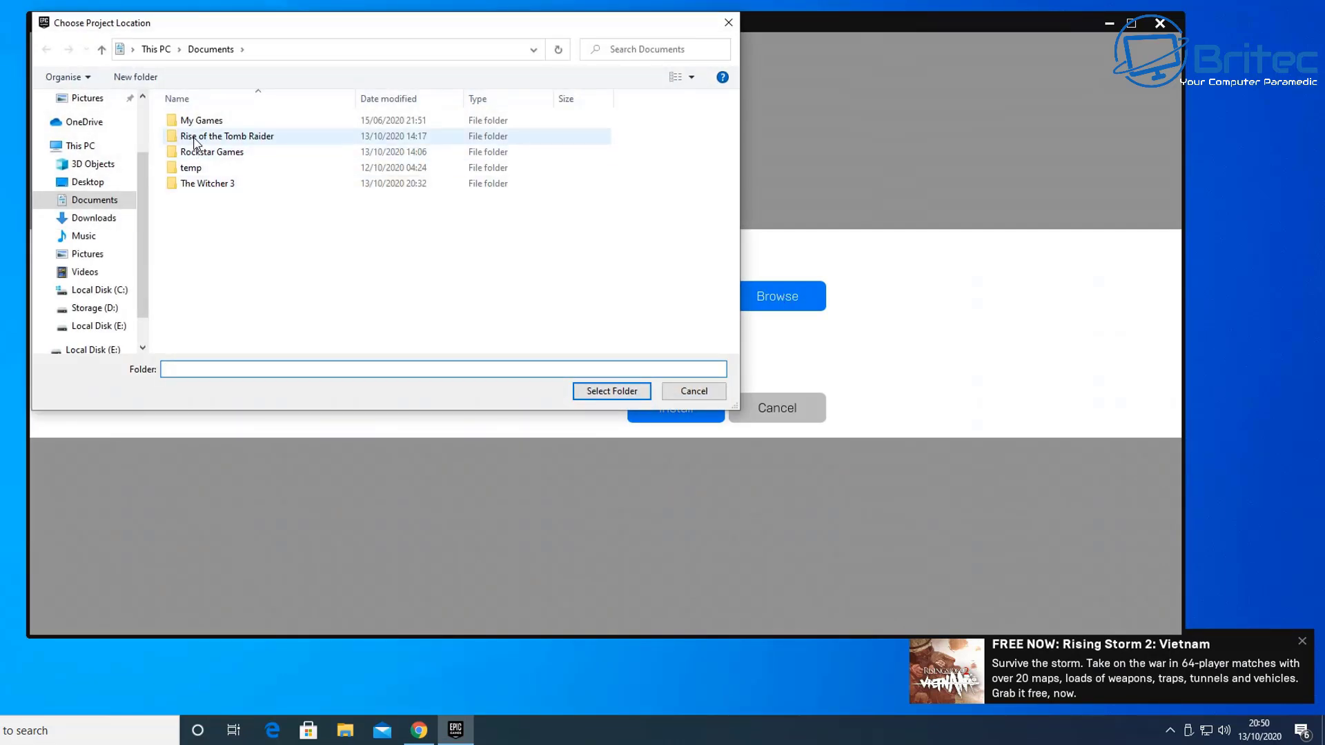
click(100, 330)
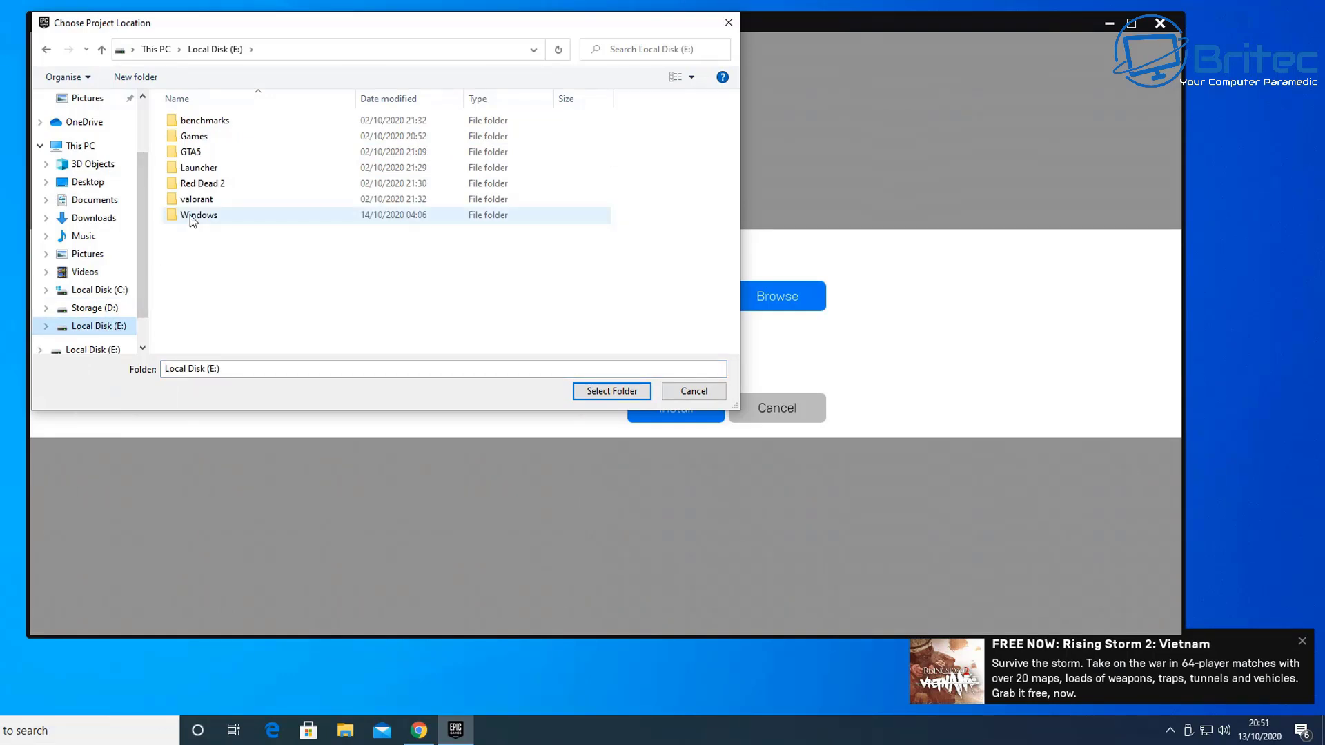
click(192, 159)
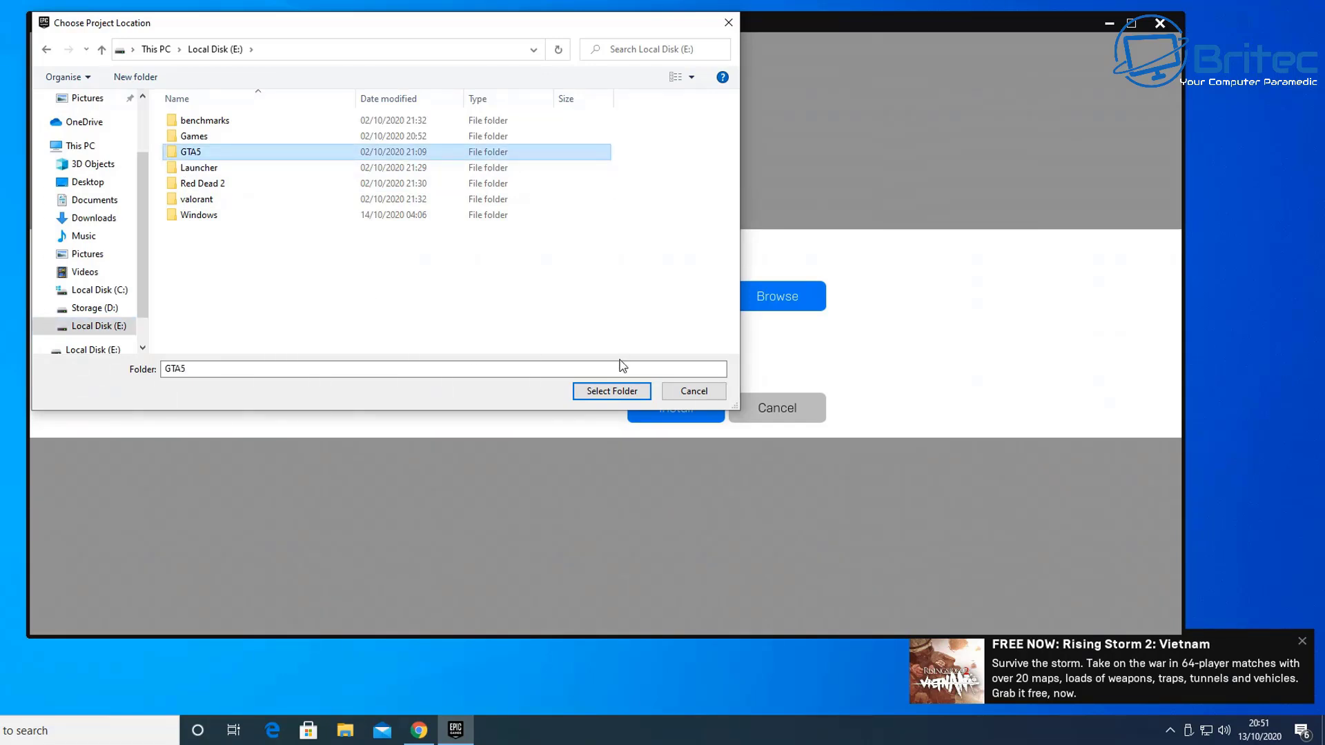
click(618, 392)
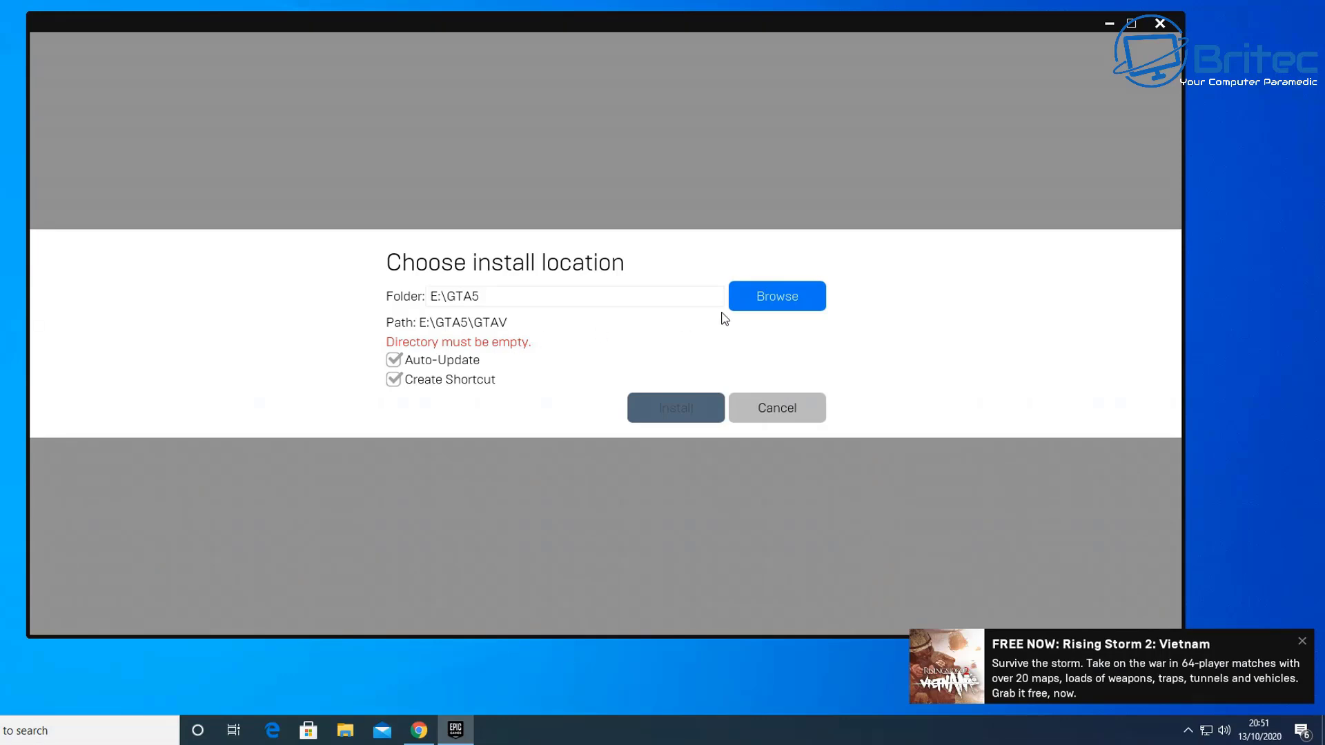
Choose Local Disk (C:) as the install folder so the path becomes C:\GTAV.
click(774, 306)
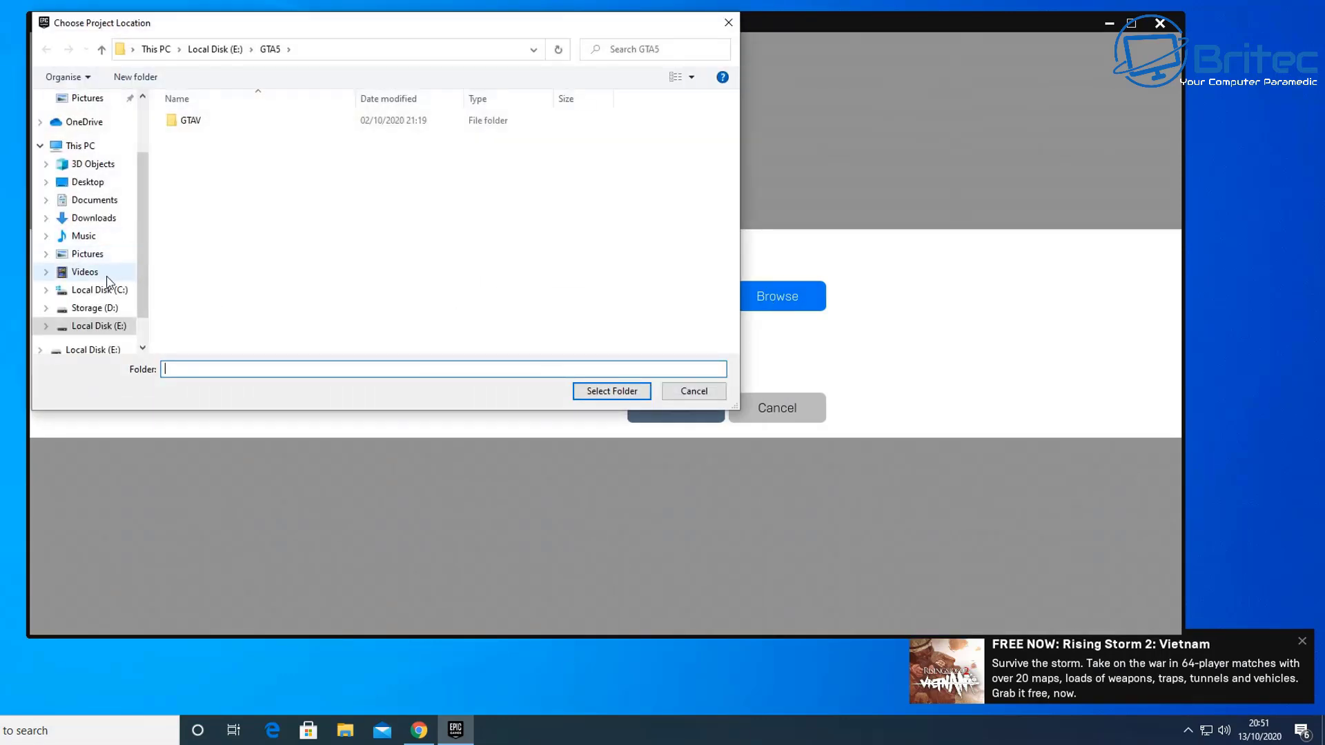
click(97, 312)
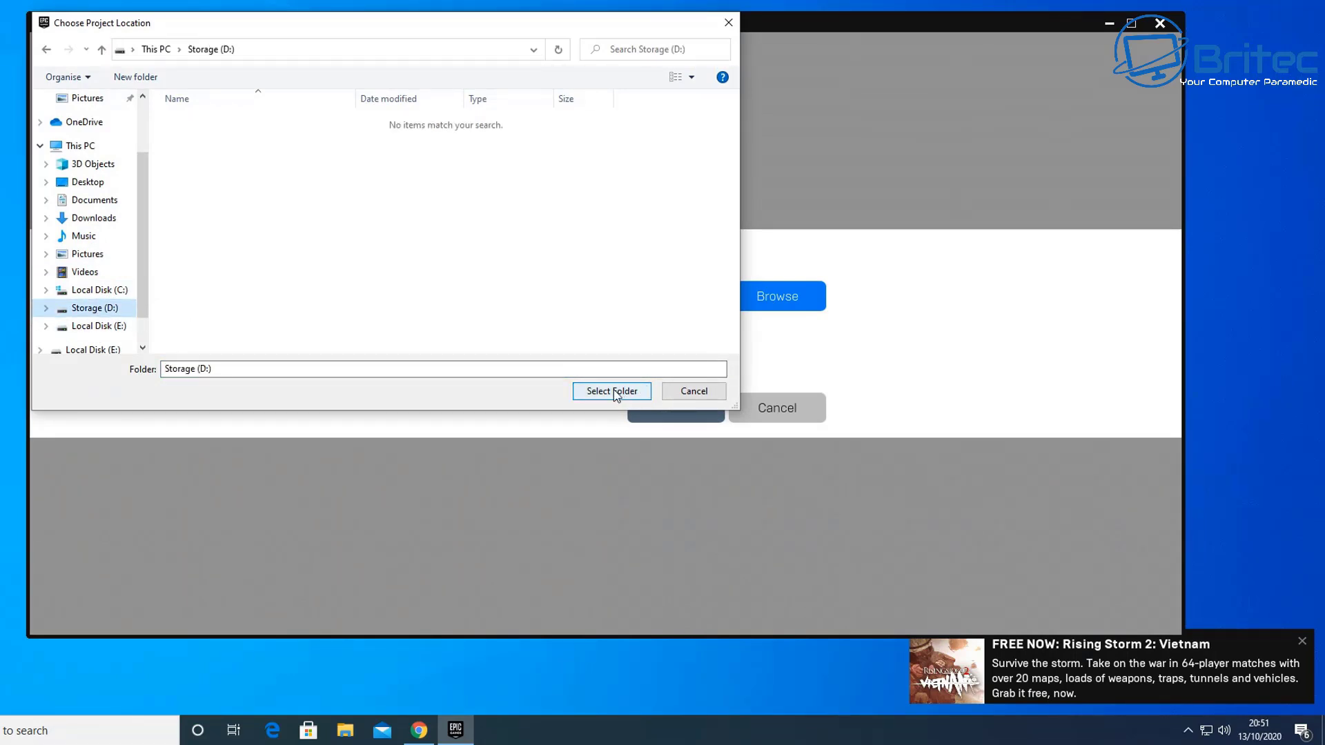
click(688, 392)
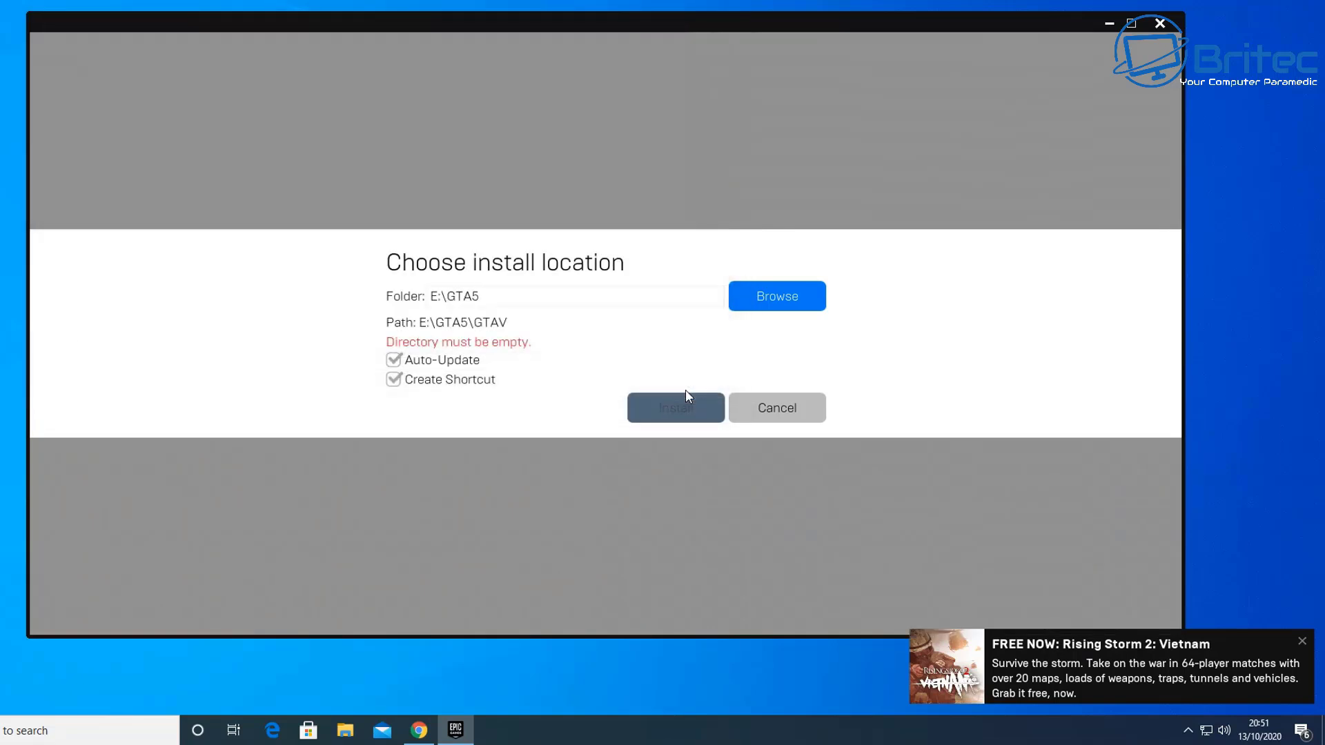
click(773, 308)
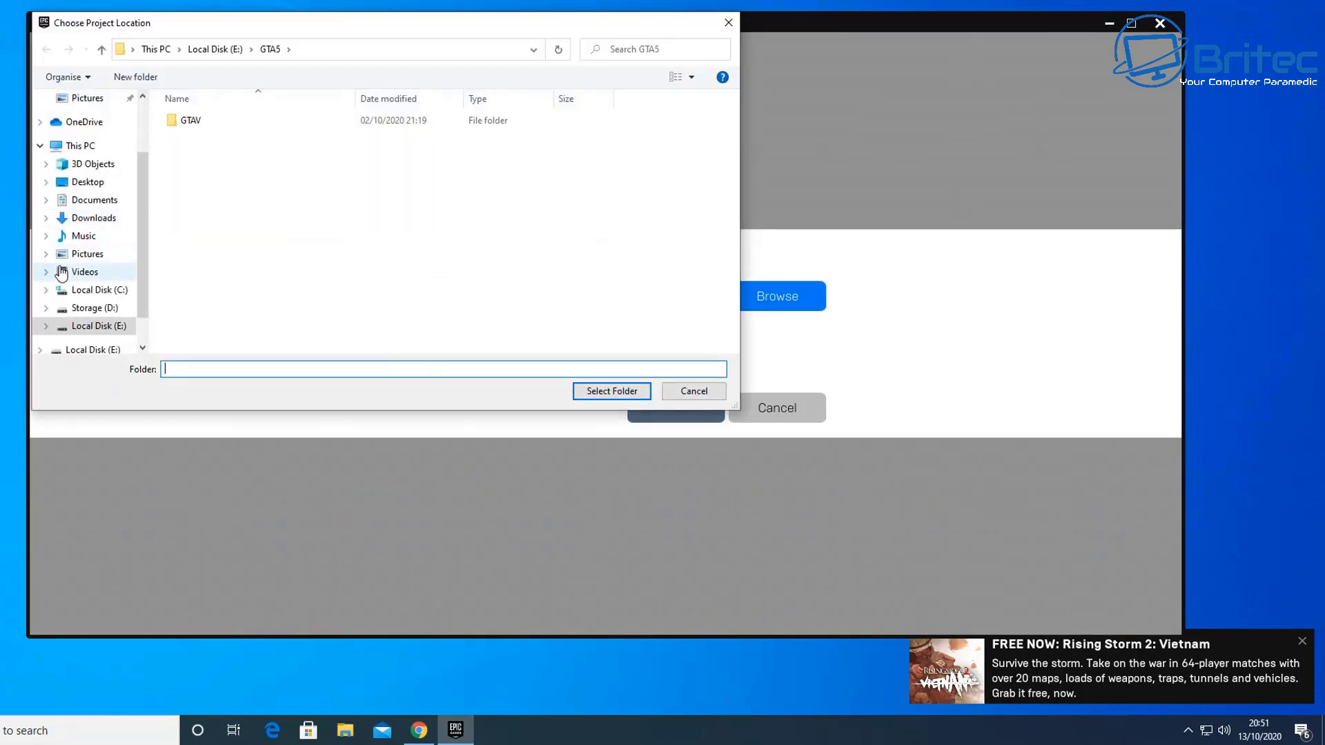
click(93, 290)
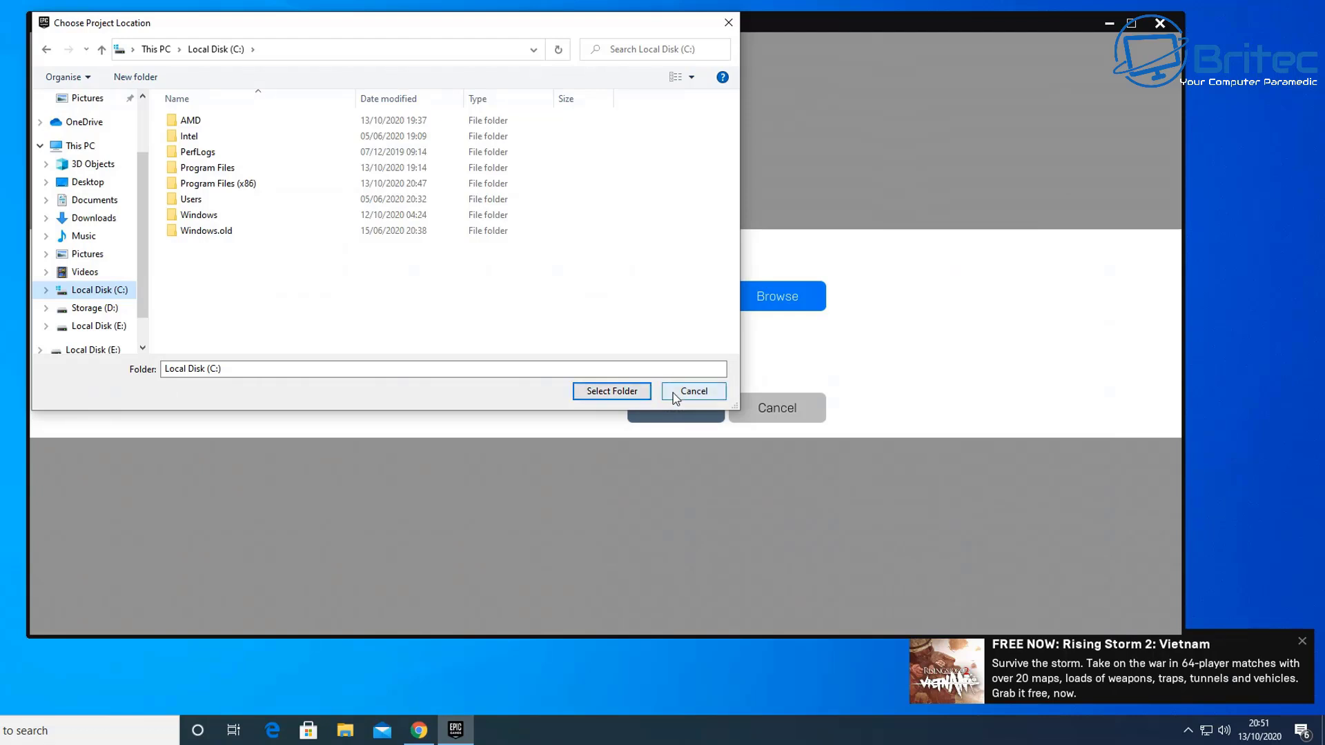
click(619, 392)
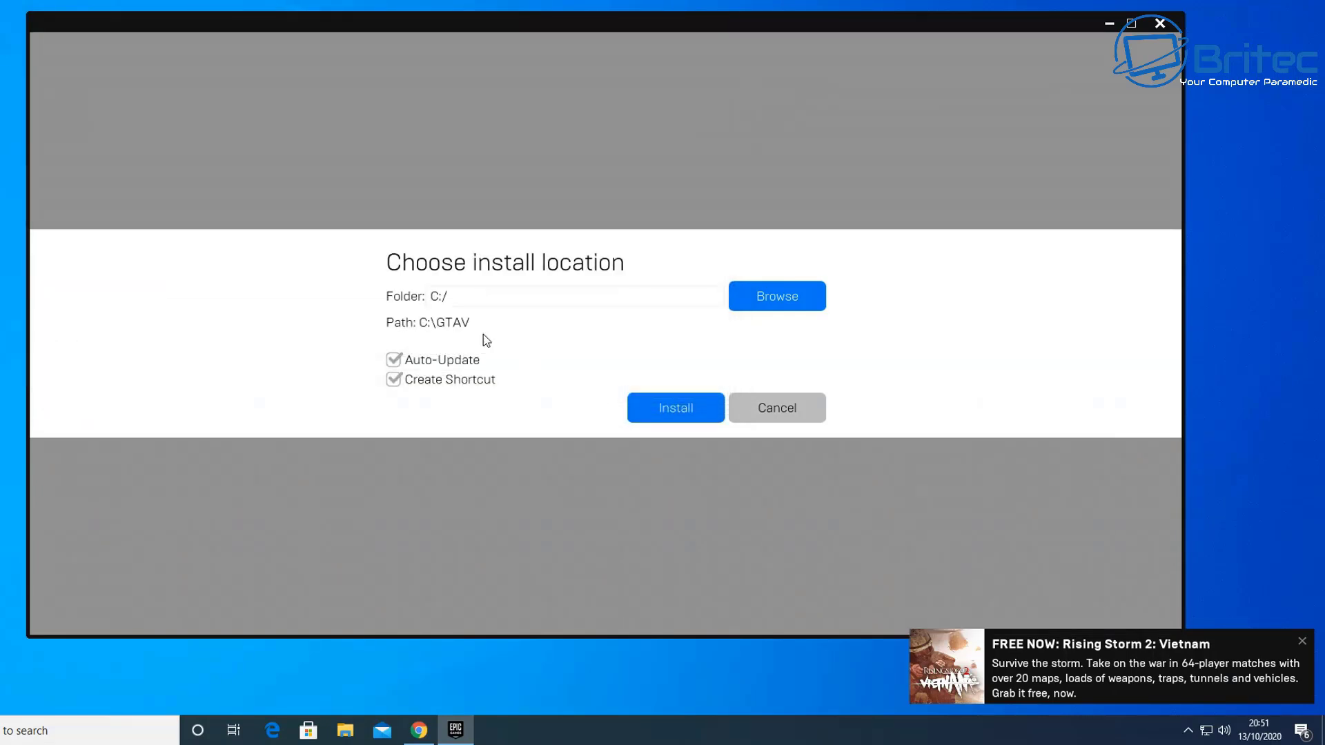
Start the GTA V install to C:\GTAV, pause its download, then minimise the launcher.
click(668, 416)
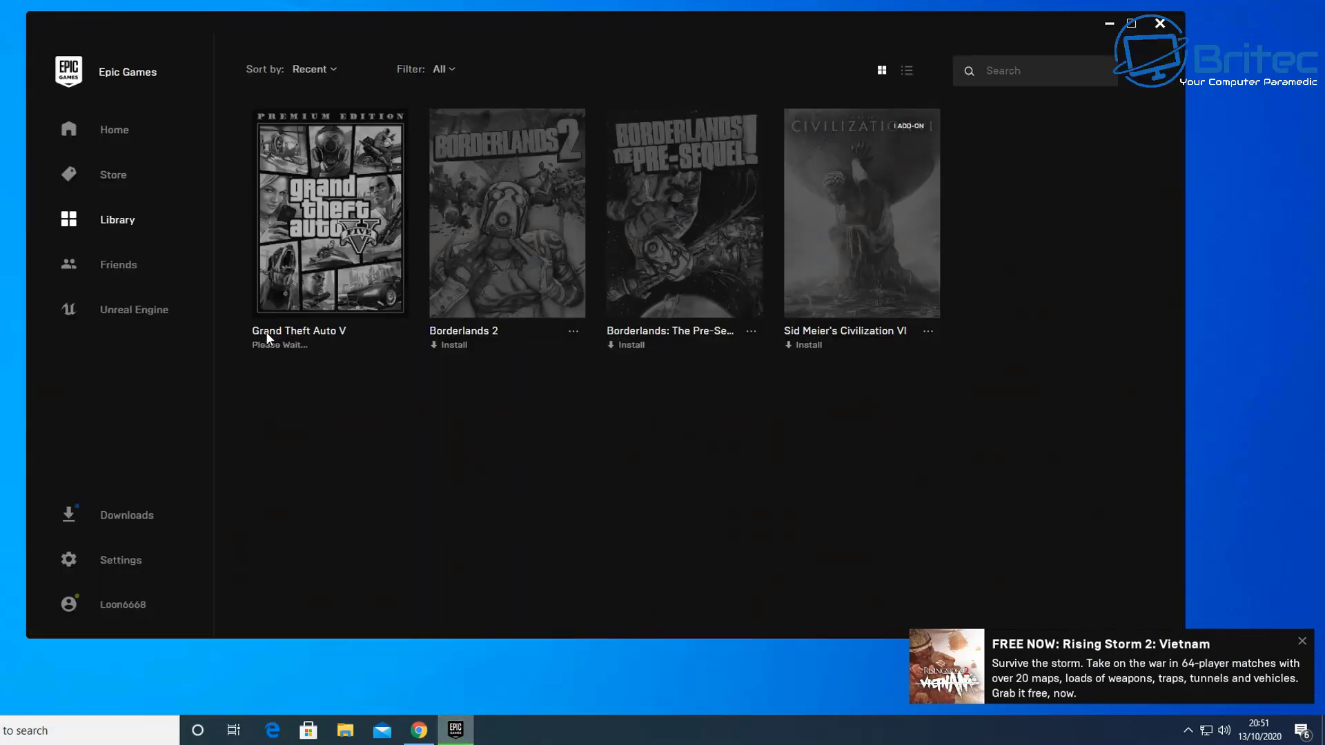
click(123, 519)
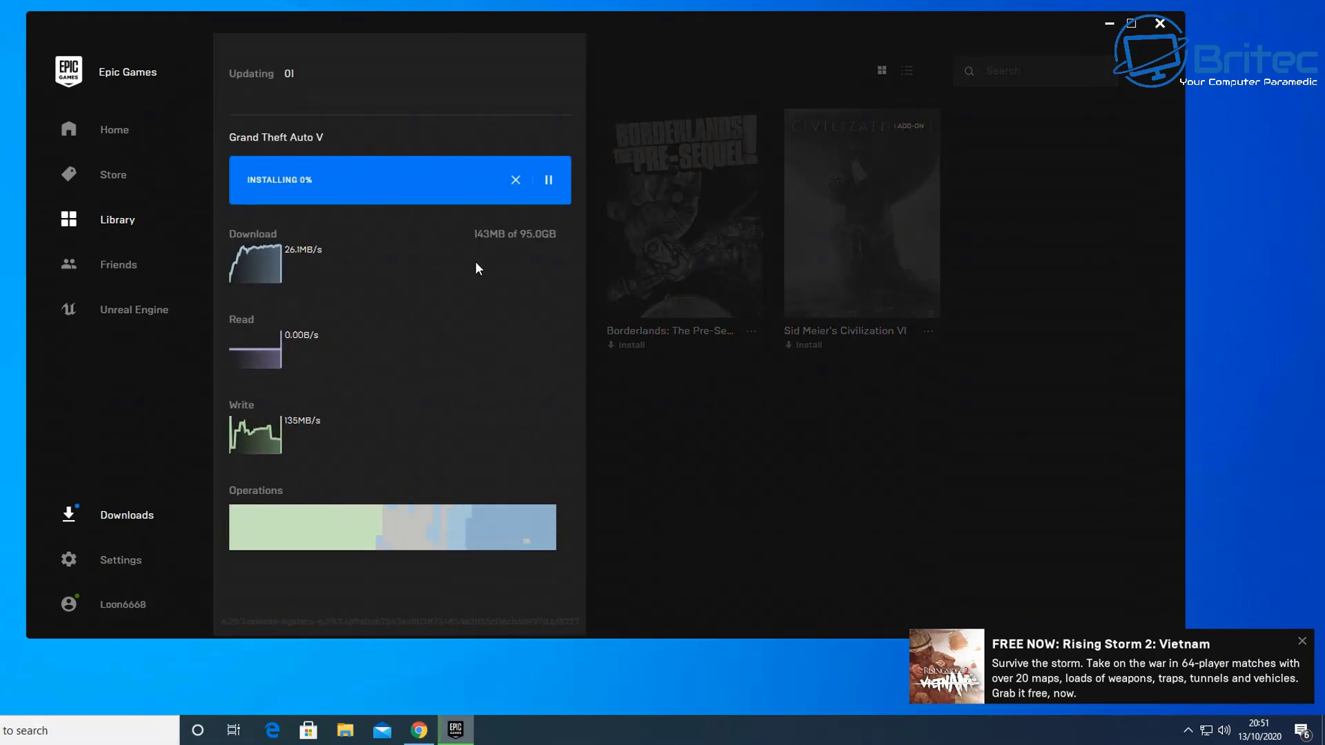
click(548, 181)
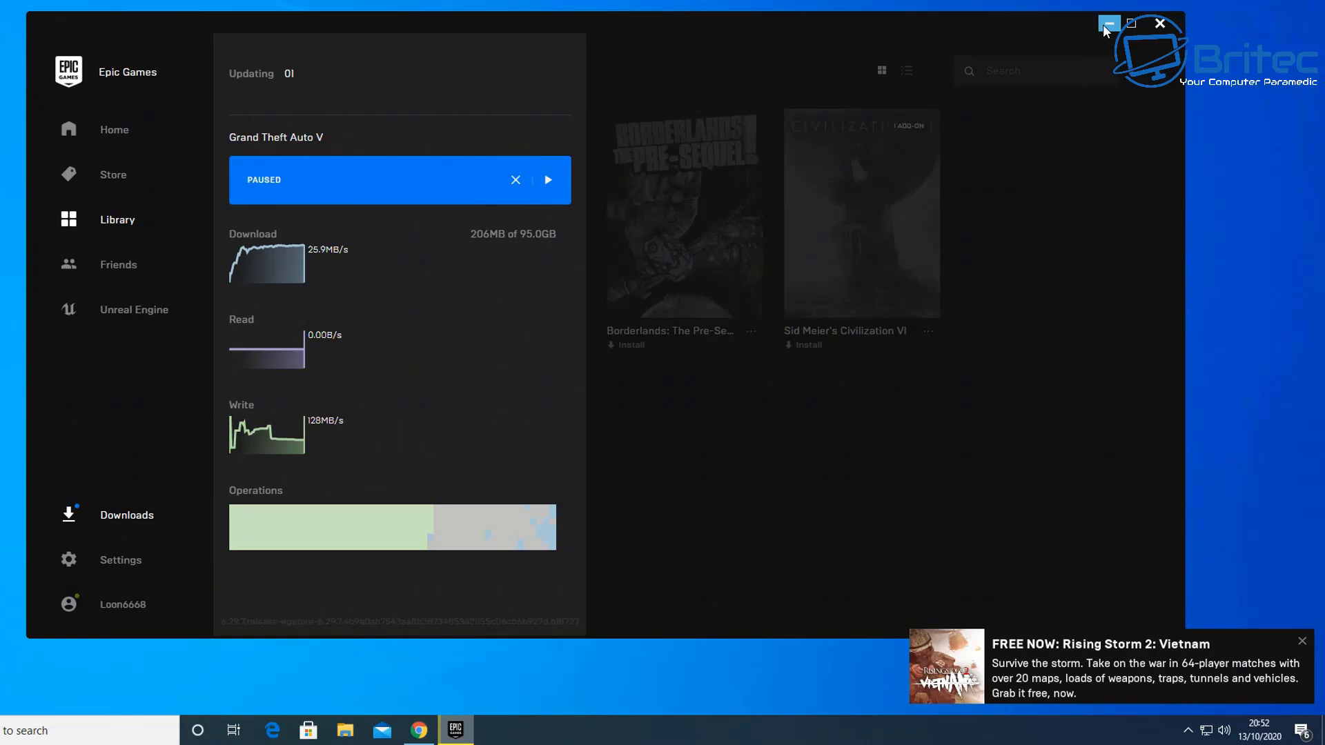
click(1302, 642)
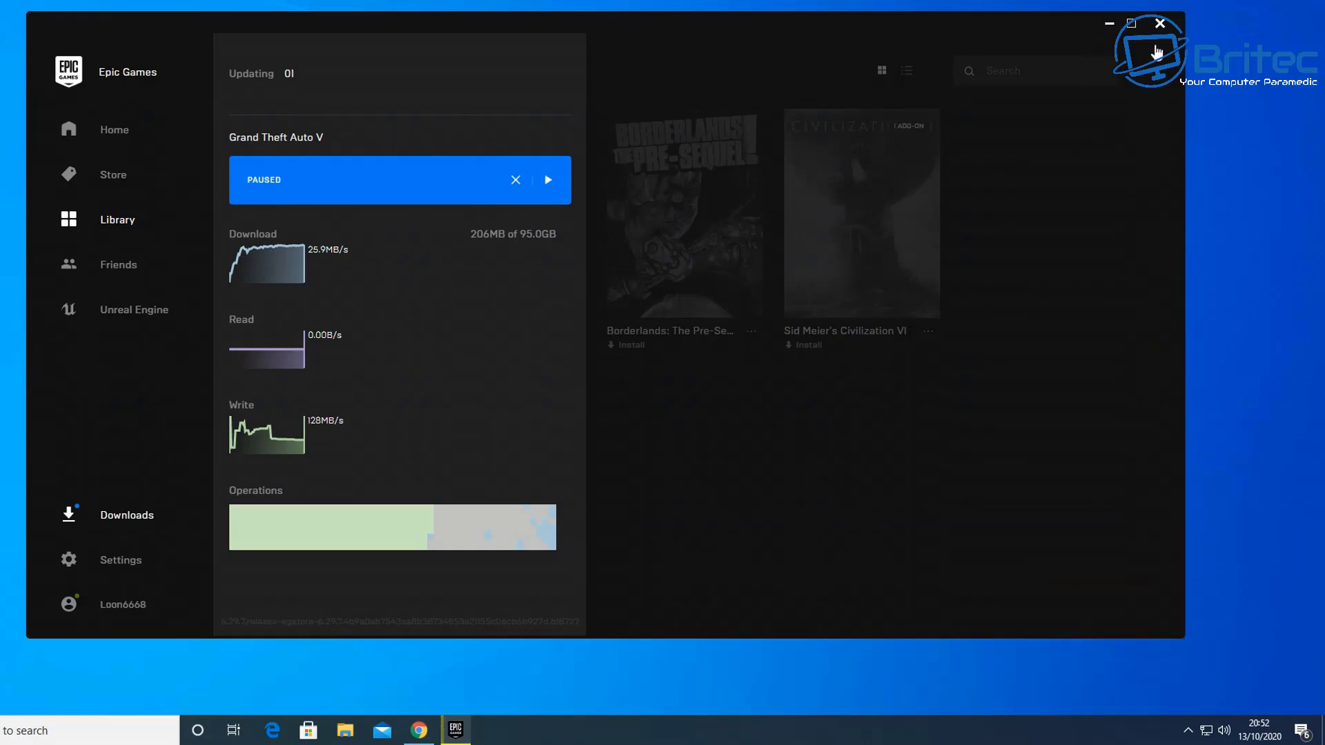
click(1108, 23)
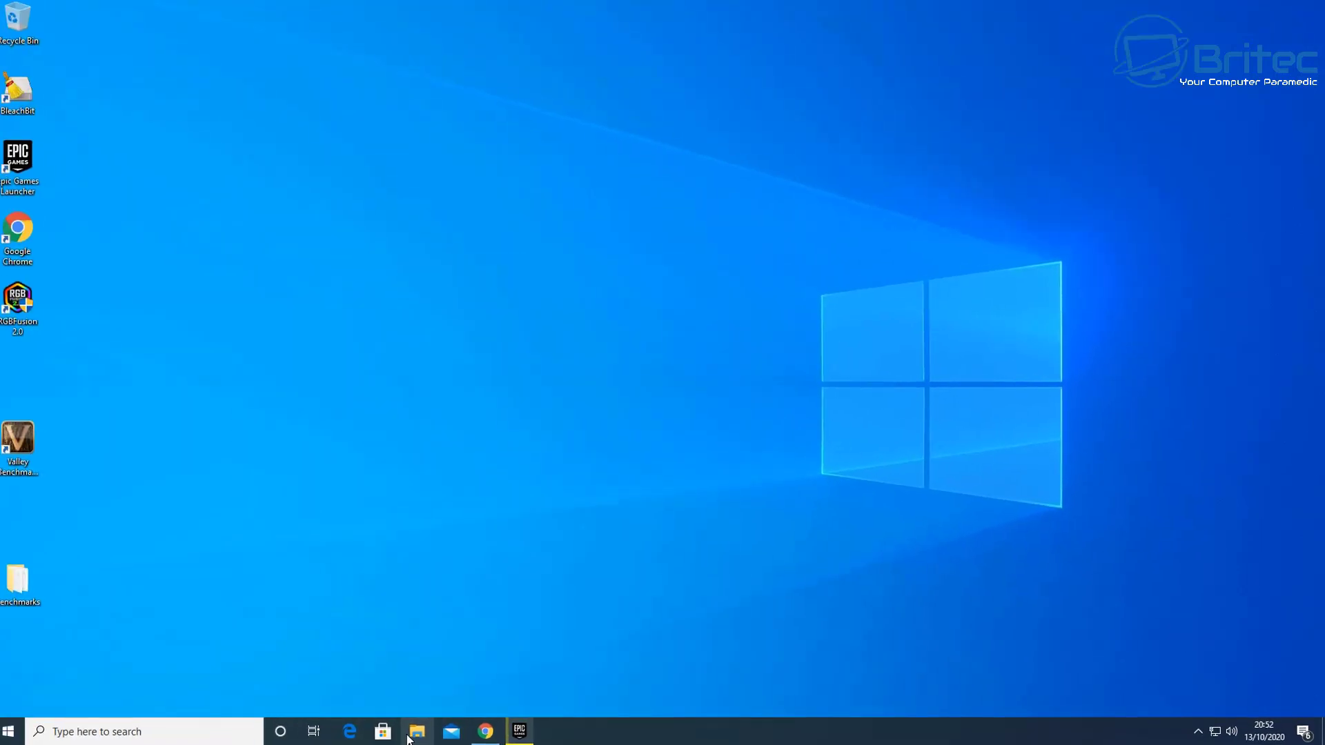
Browse to Local Disk (C:) and open the newly created GTAV folder containing only .egstore.
click(410, 736)
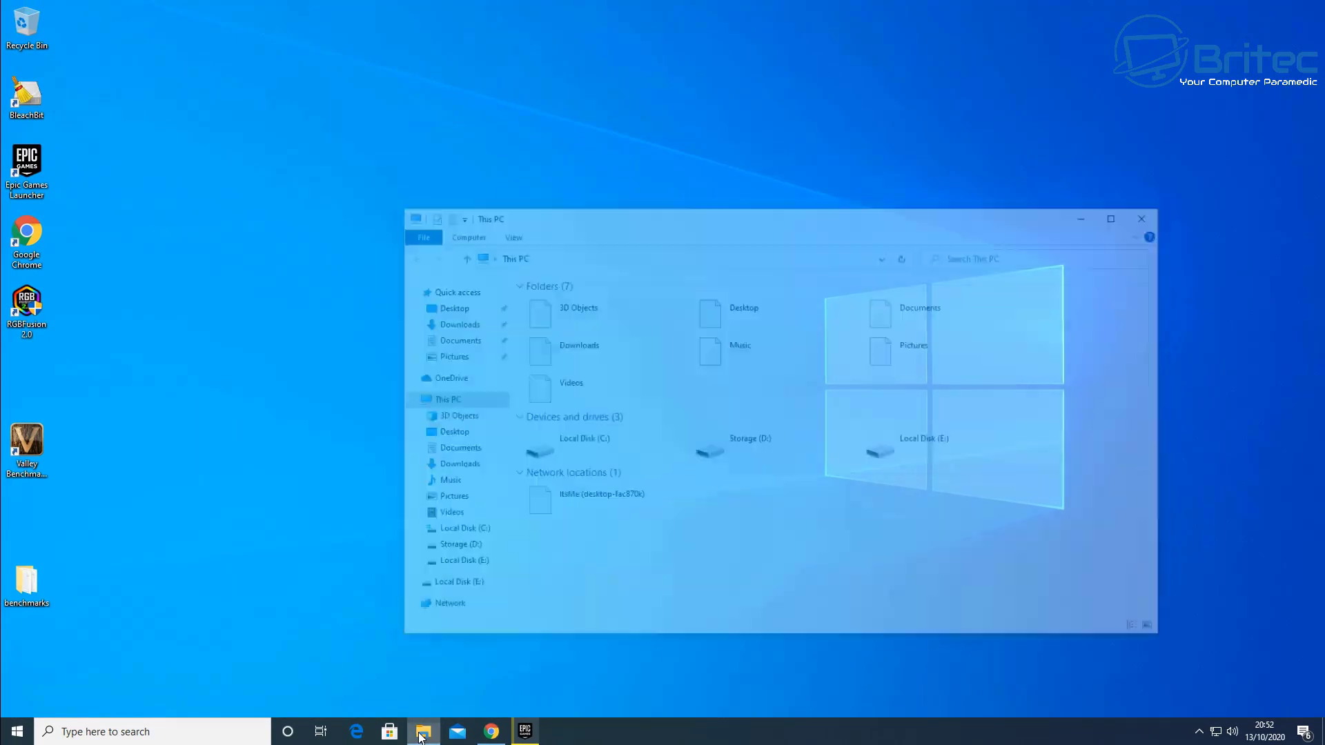
double_click(591, 457)
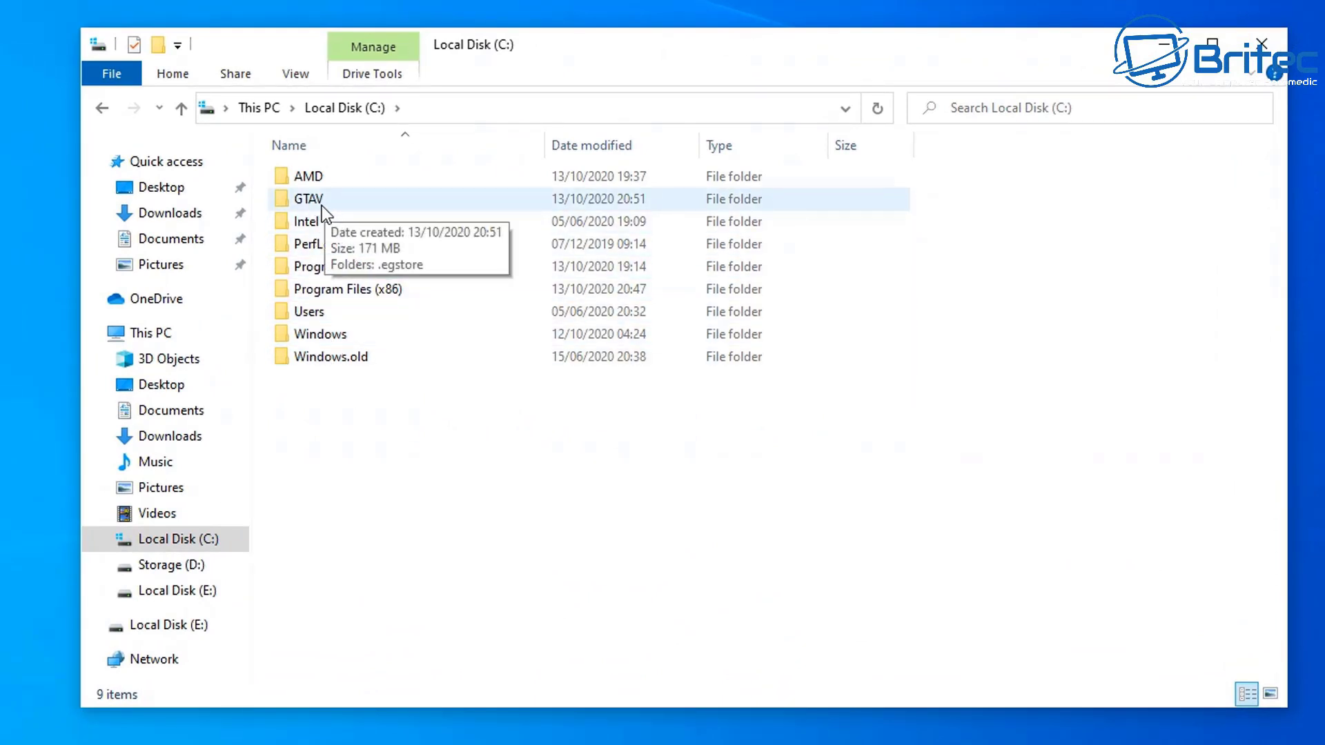
click(321, 205)
mouse_move(325, 205)
mouse_down()
mouse_move(337, 200)
mouse_move(326, 202)
mouse_up()
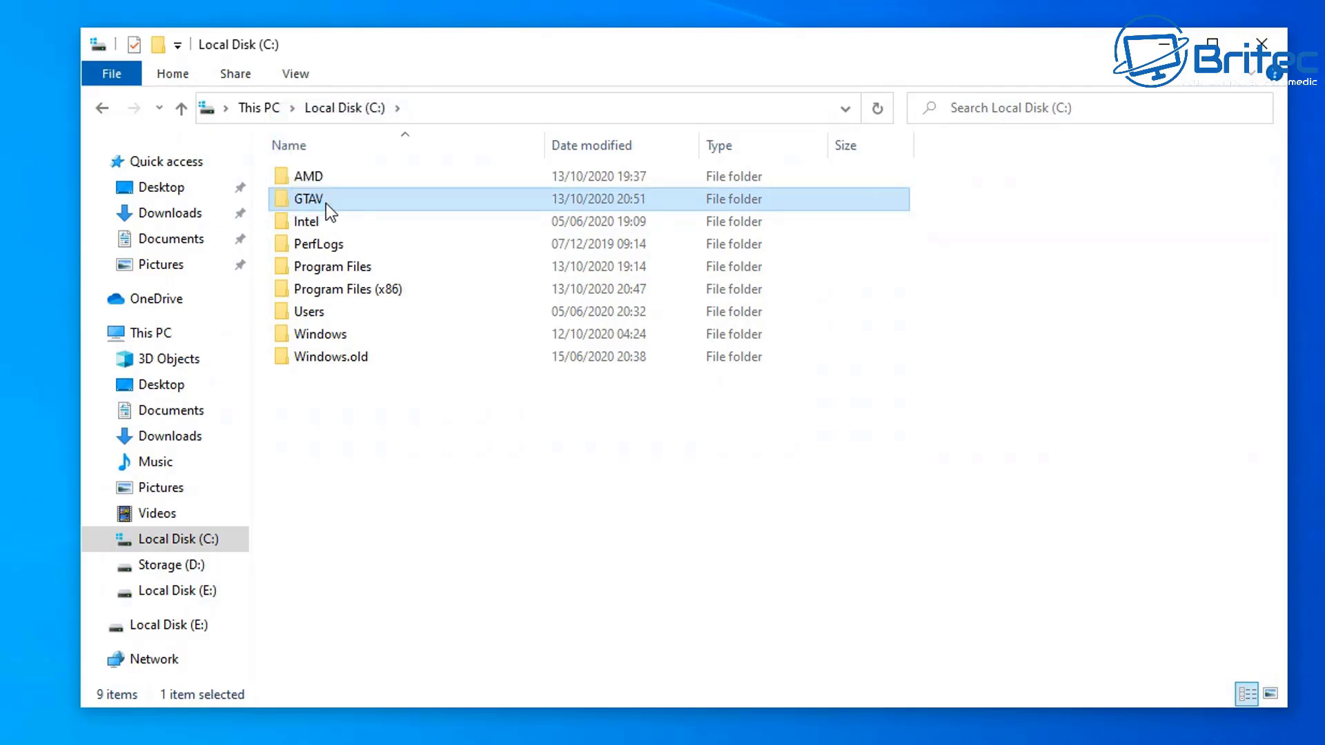
double_click(326, 202)
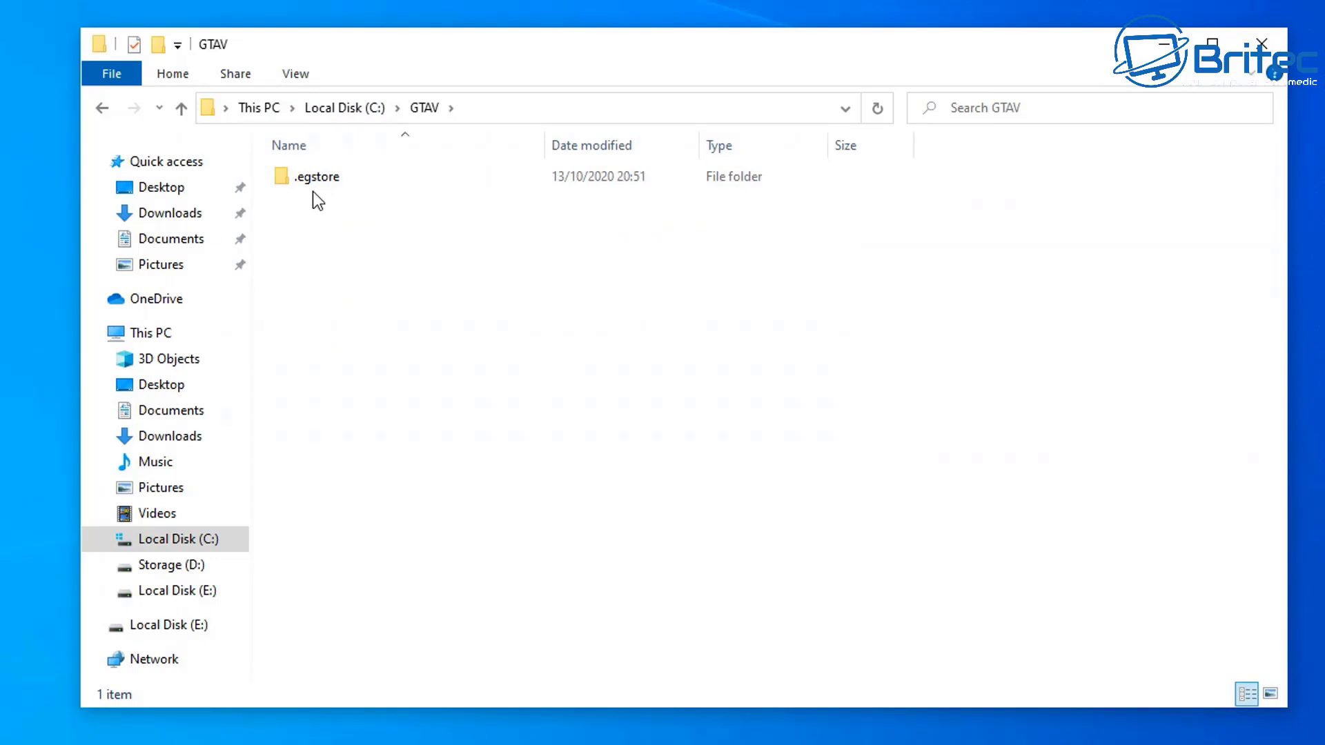
Navigate to the existing game folder E:\GTA5\GTAV.
click(178, 628)
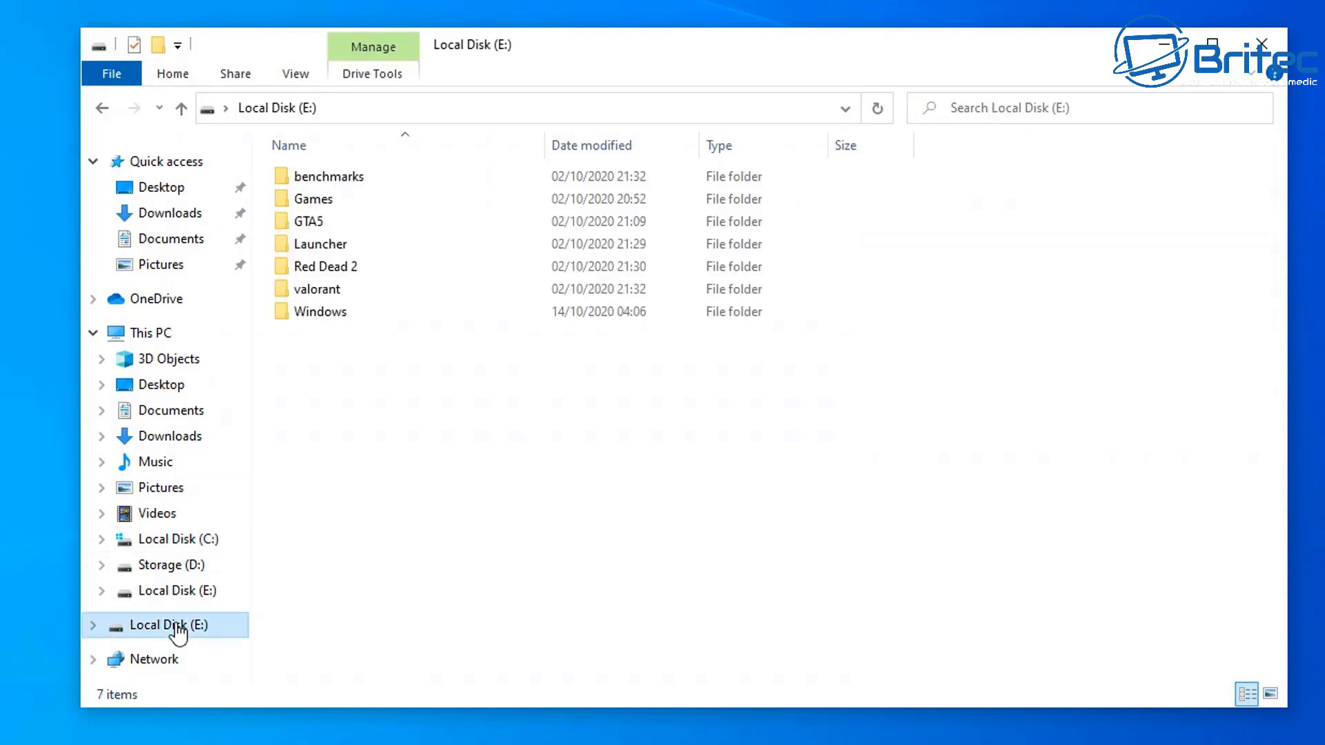
double_click(319, 229)
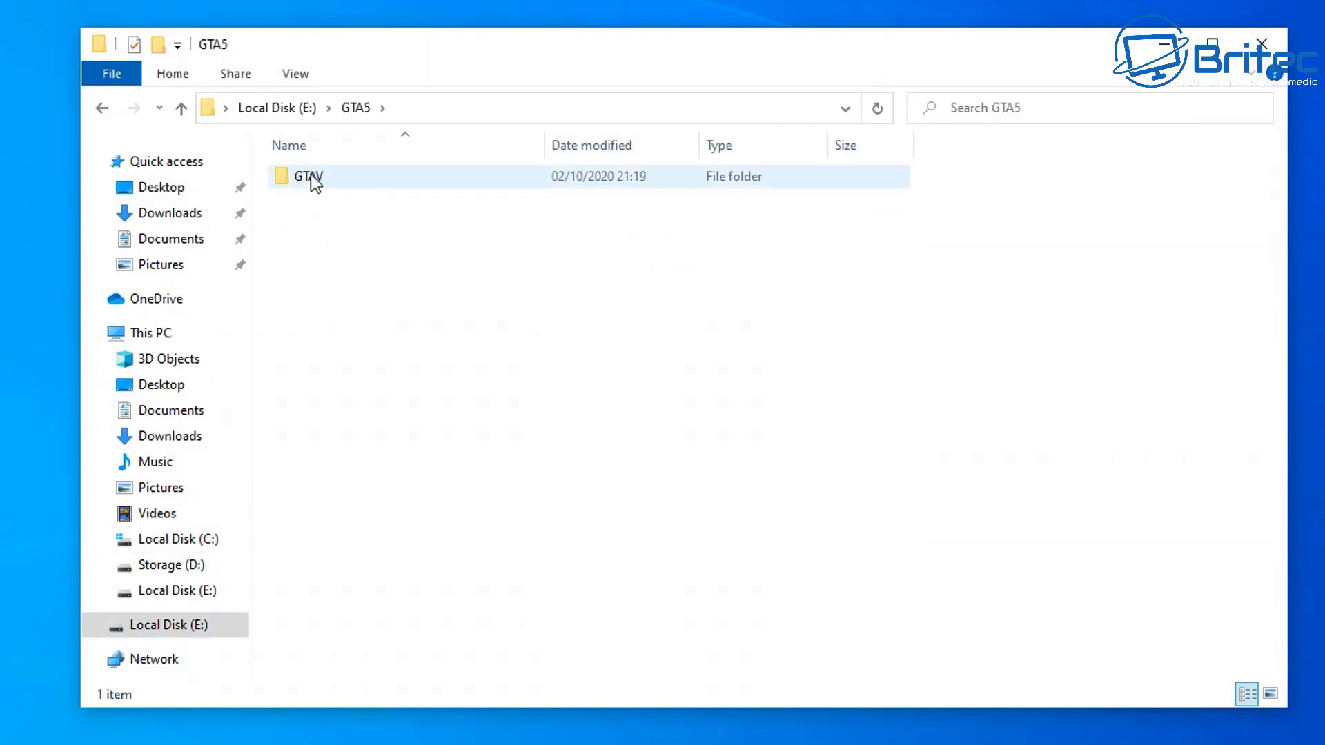
double_click(311, 177)
click(311, 177)
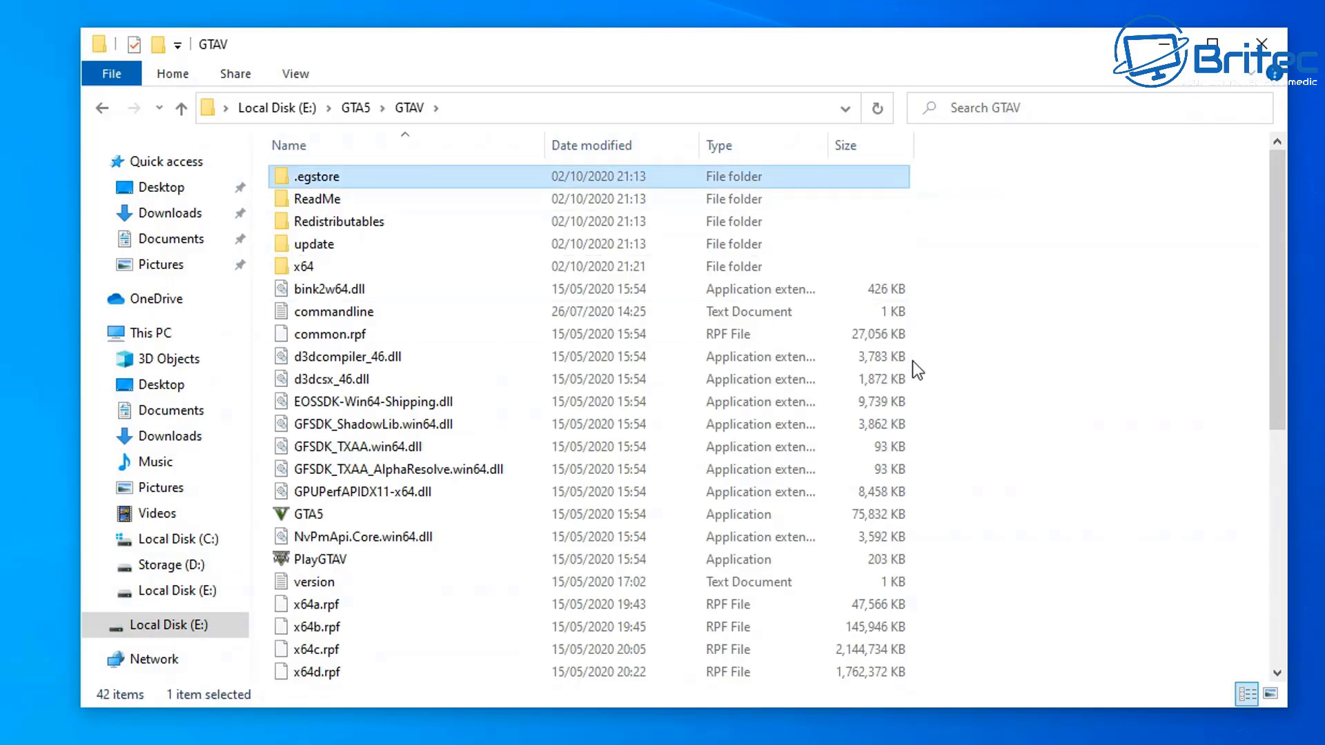
click(1276, 673)
drag(1274, 673, 1273, 673)
Select all 42 game files there and copy them.
shift+click(291, 678)
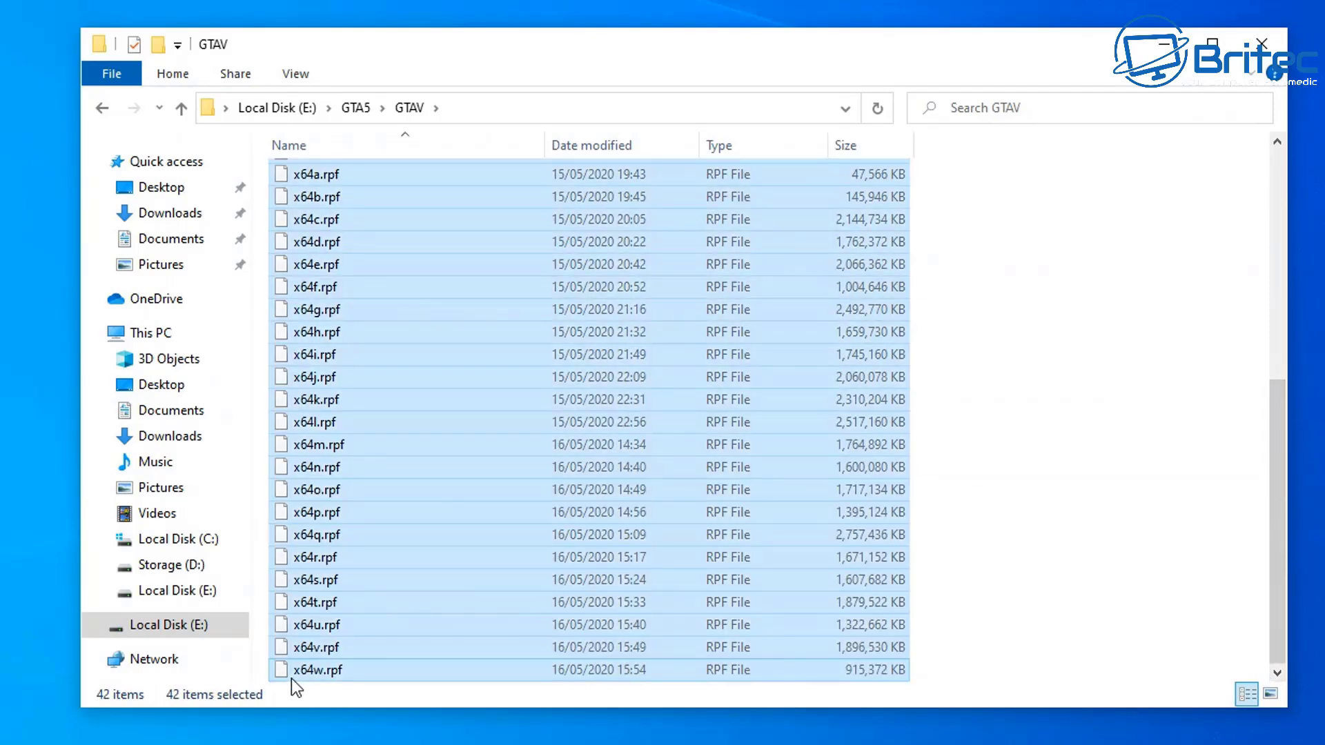
right_click(302, 600)
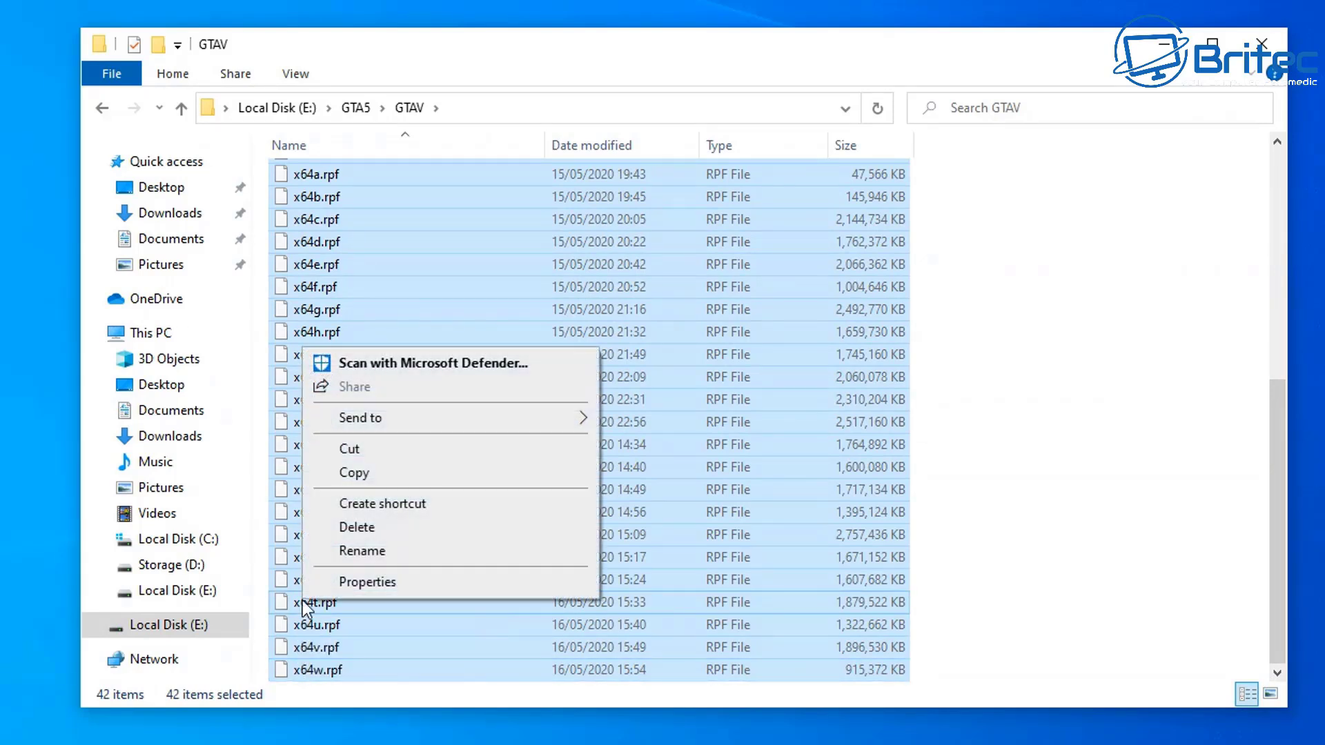
click(389, 473)
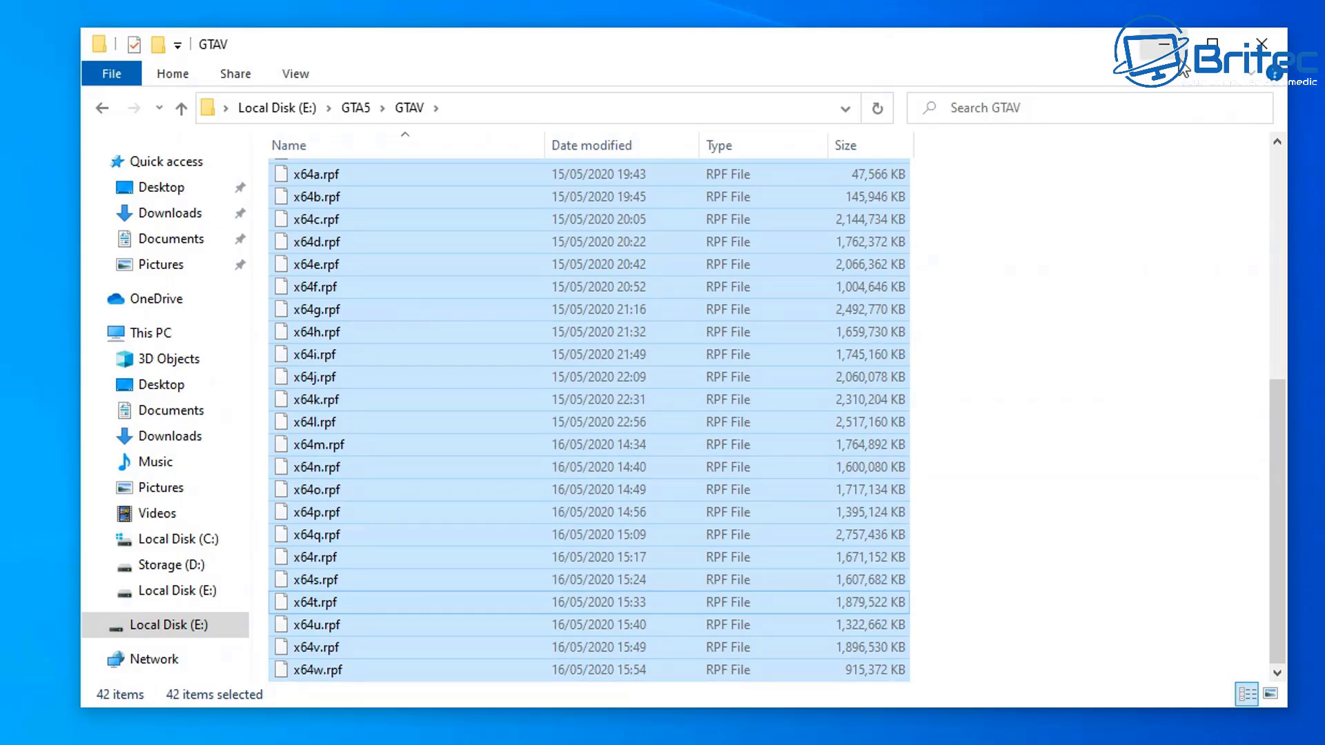
key(super+d)
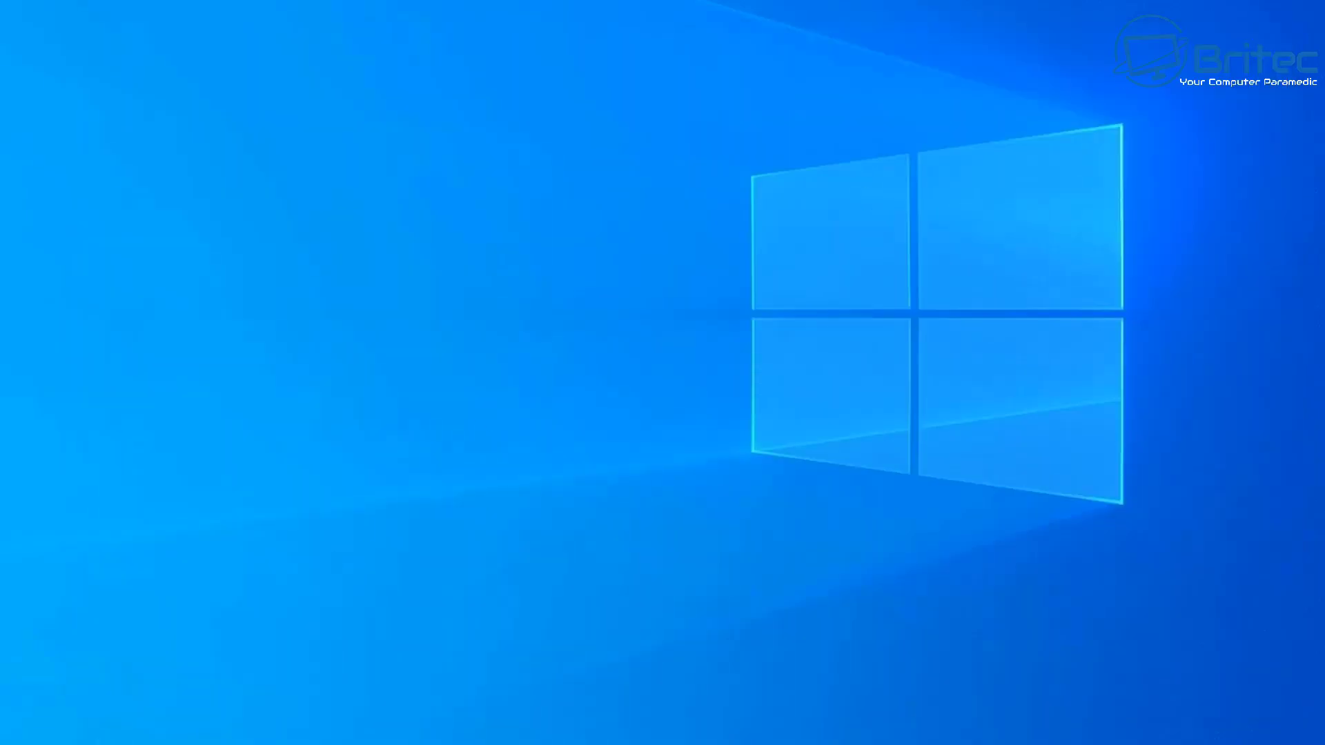
key(super+d)
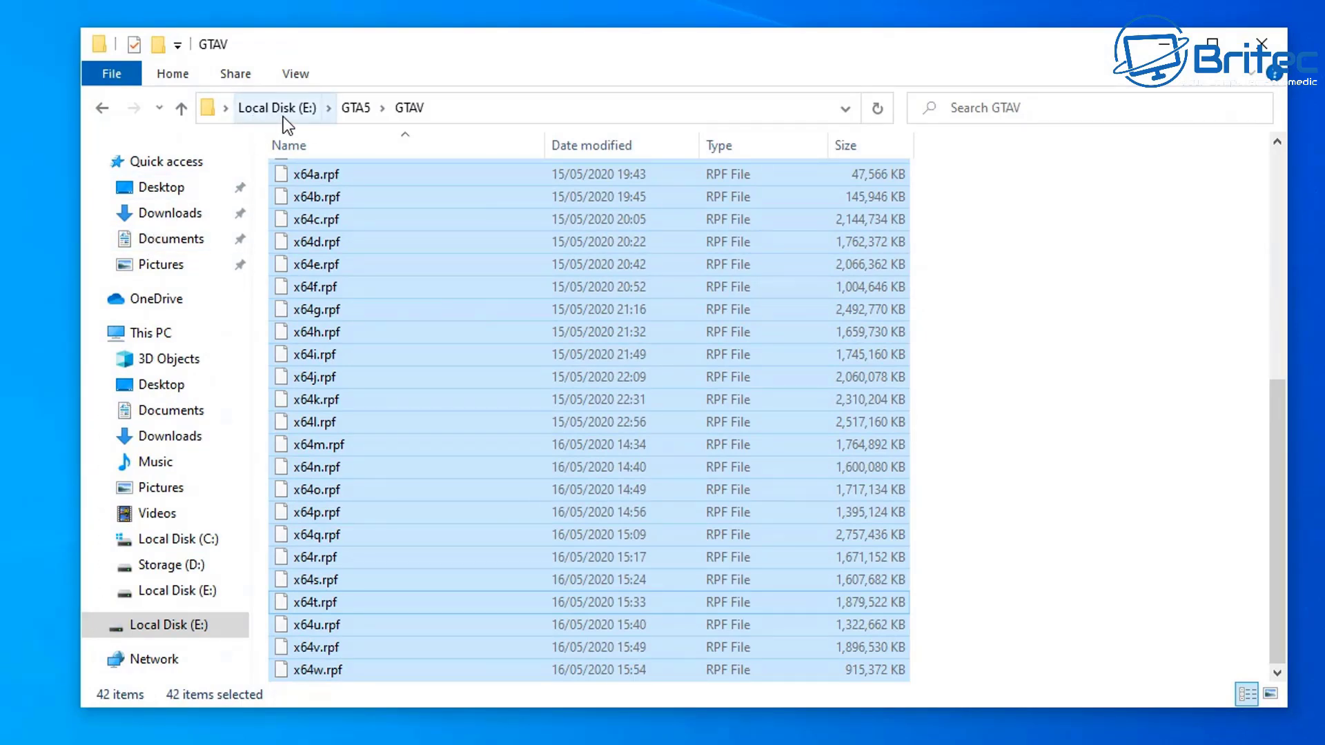
Paste the copied game files into C:\GTAV, starting the 427-item copy.
click(168, 337)
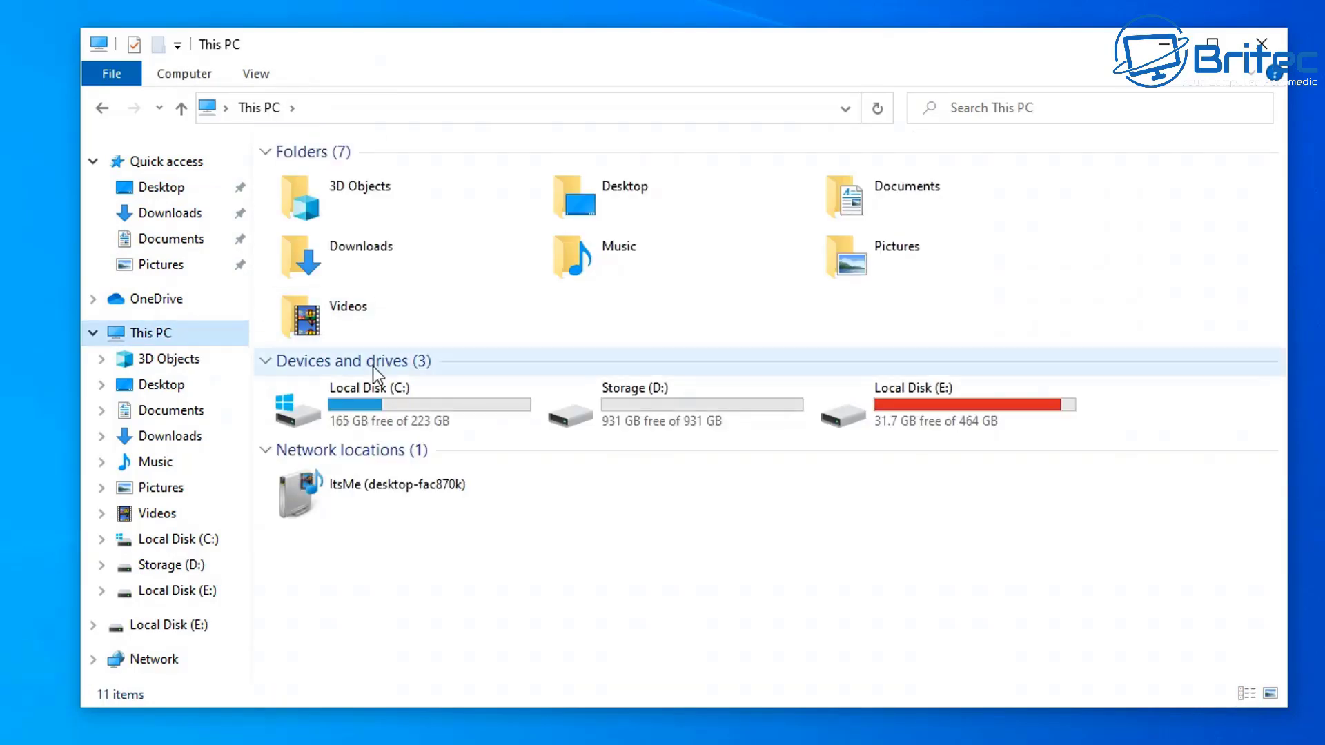
double_click(363, 396)
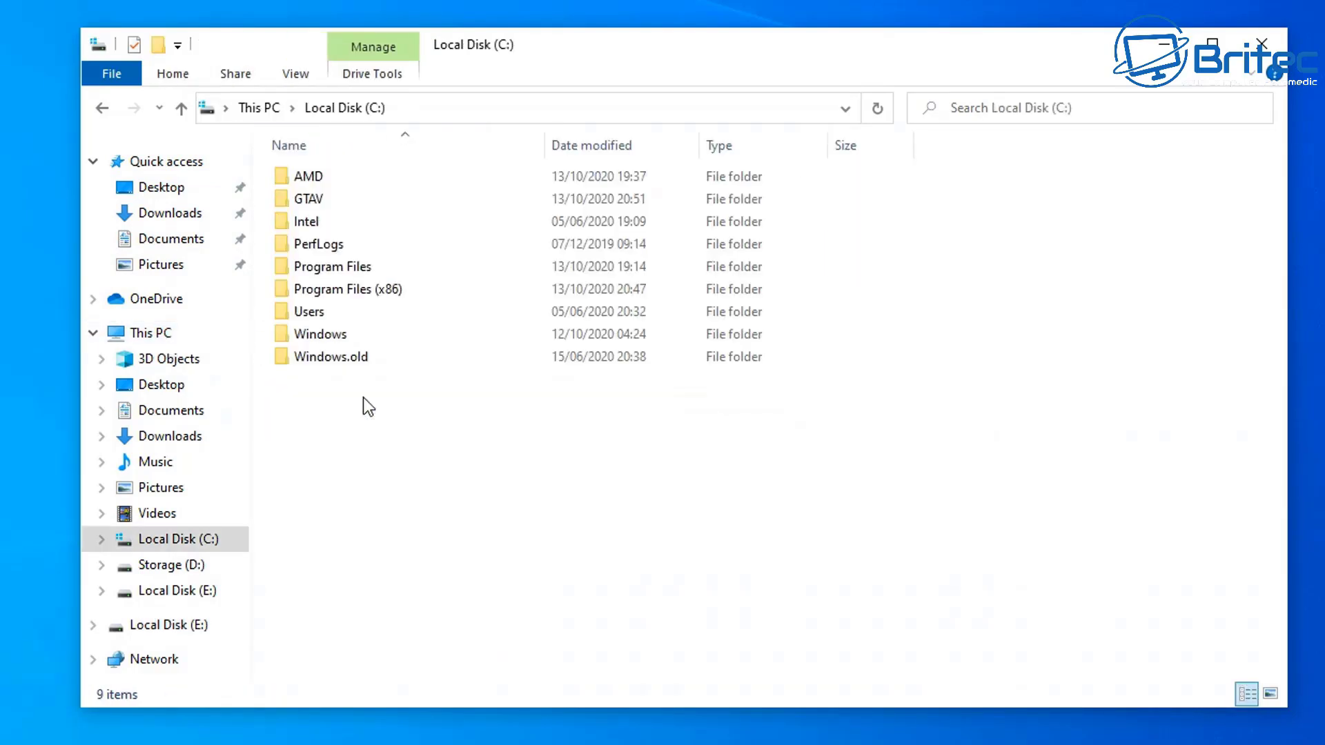
double_click(317, 207)
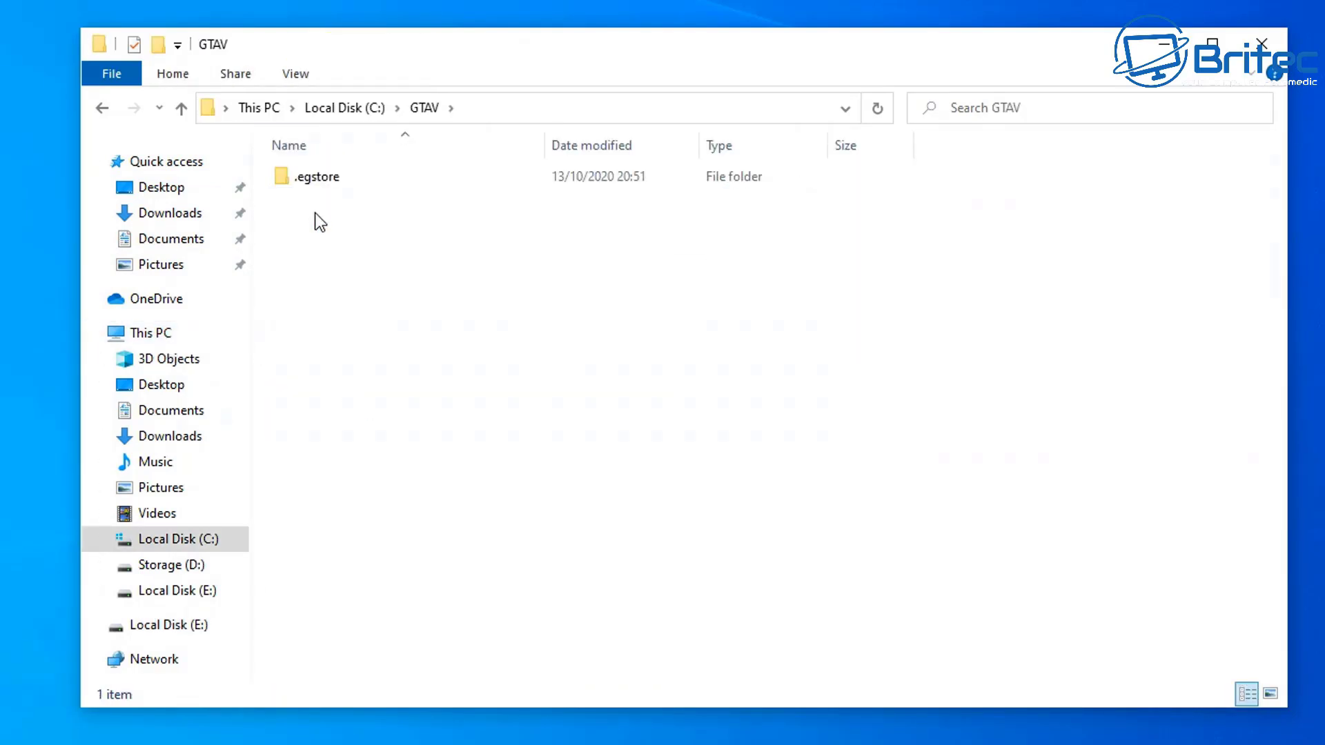
right_click(319, 234)
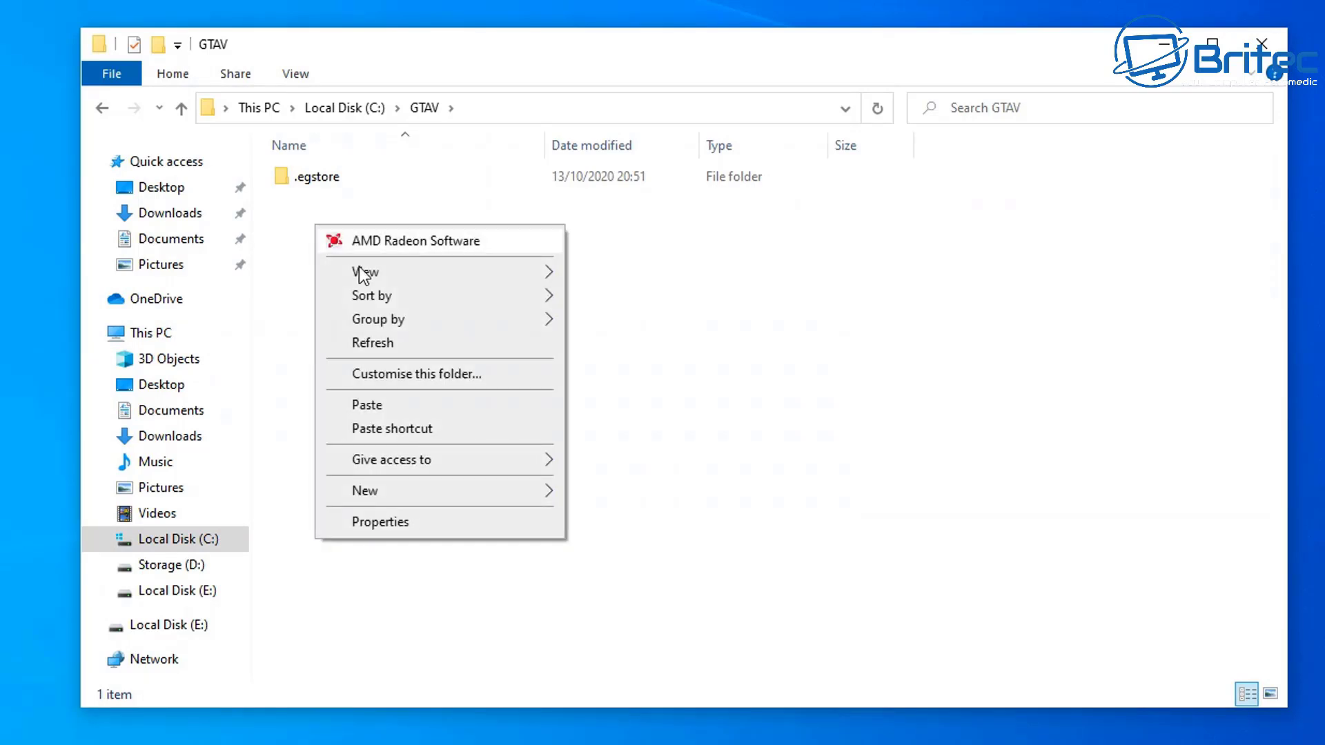
click(381, 406)
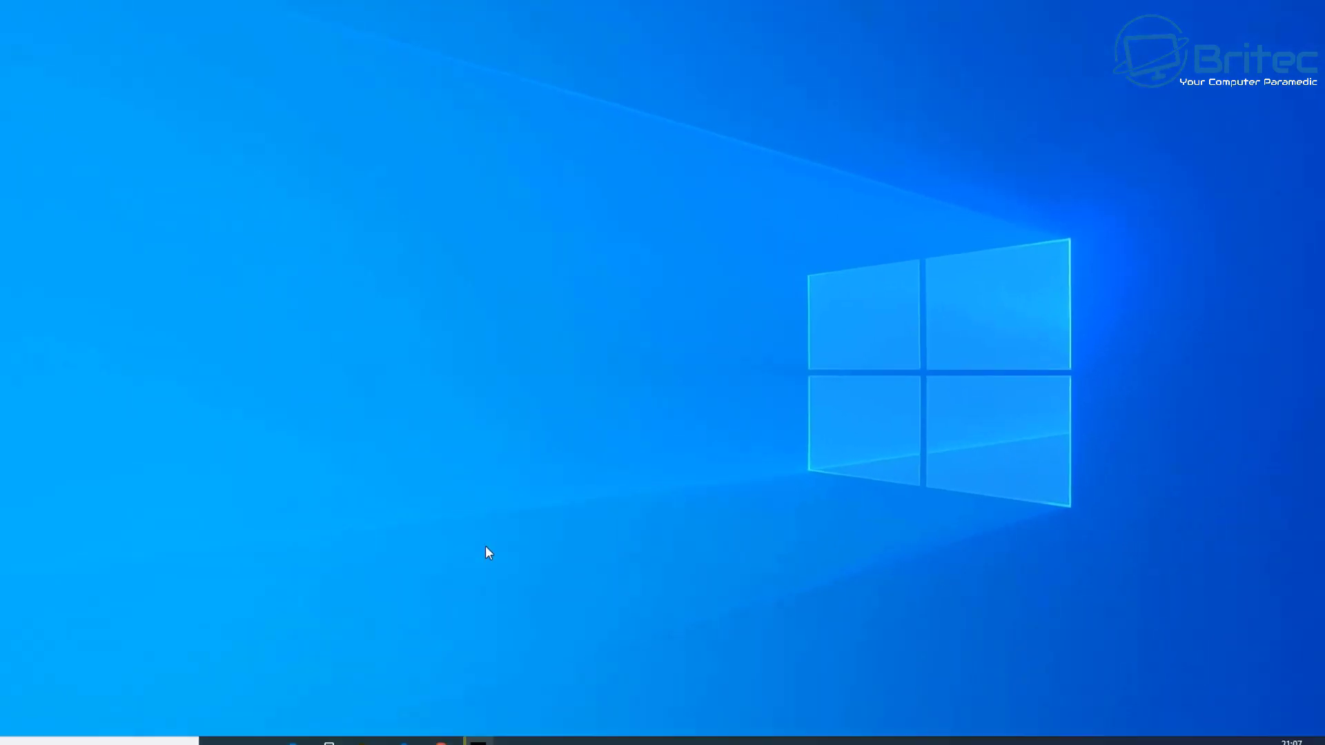
Close the launcher window, Exit it fully from the tray icon, and relaunch it from the desktop shortcut.
click(523, 730)
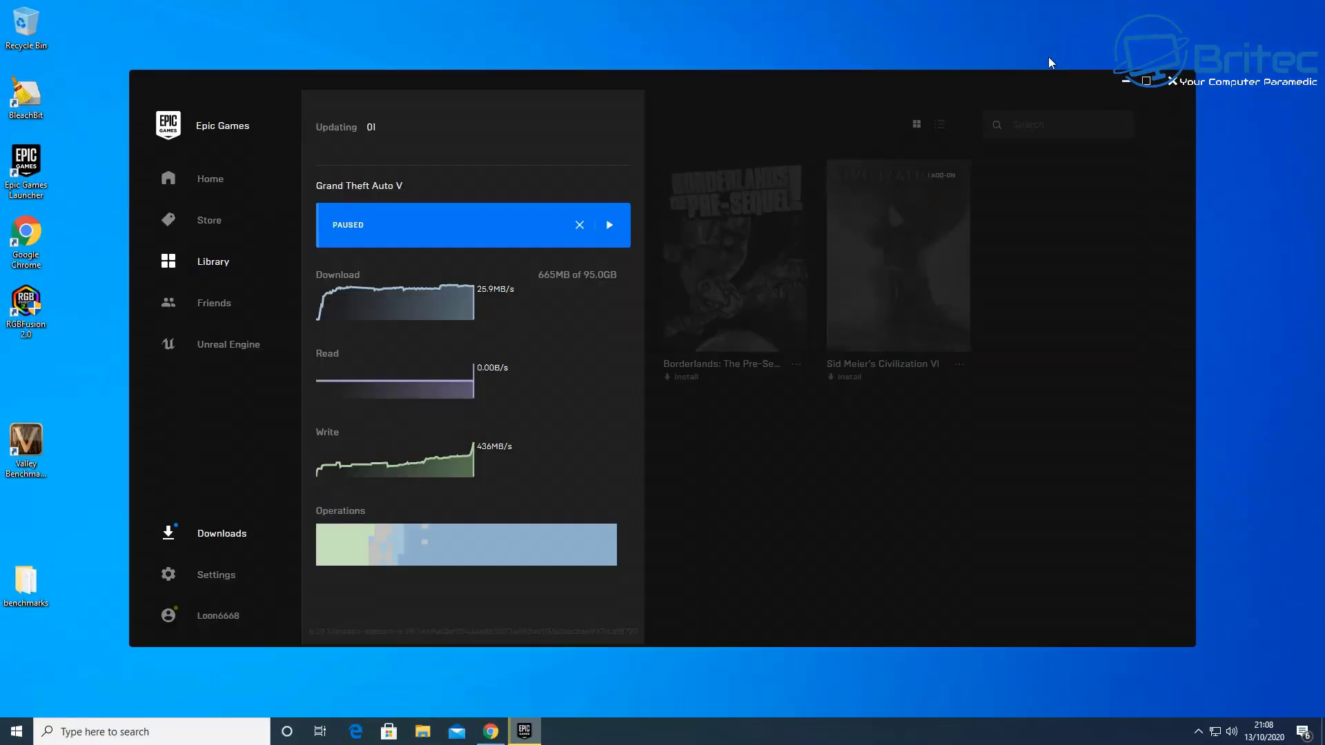
click(1171, 81)
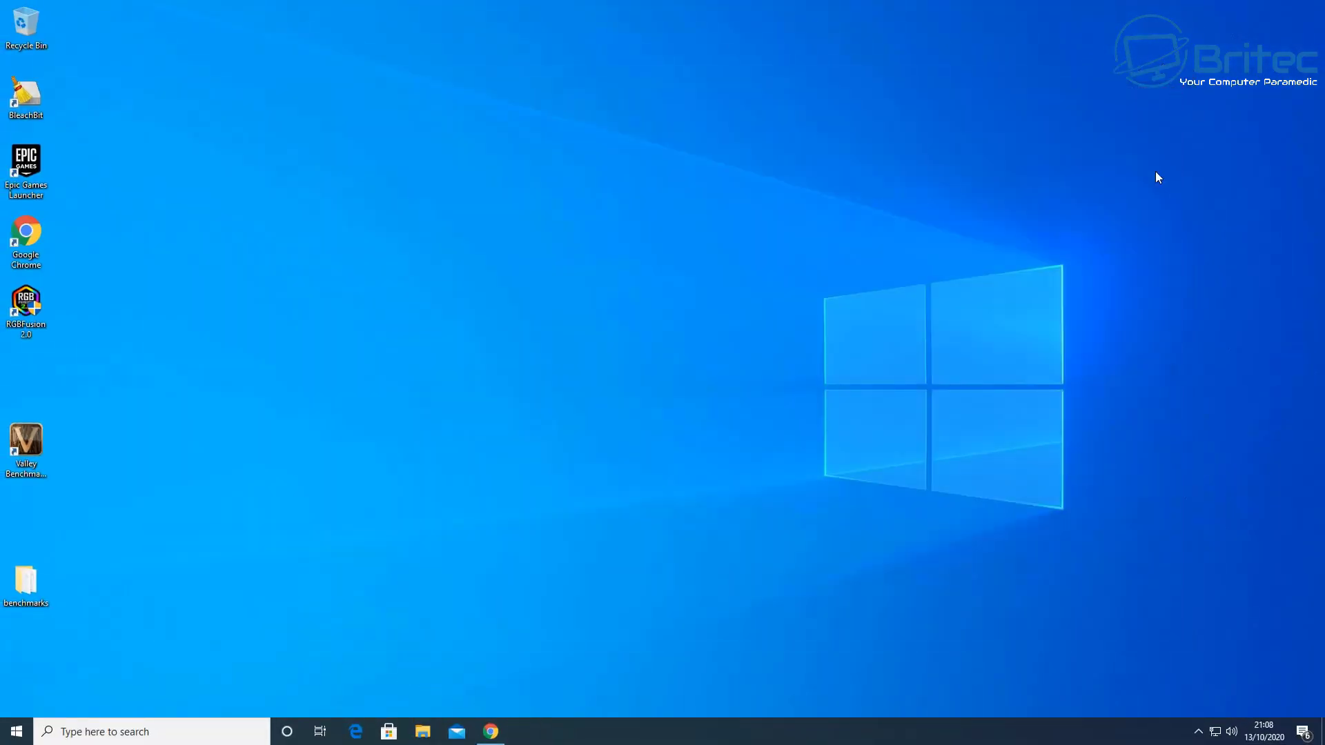
click(1198, 733)
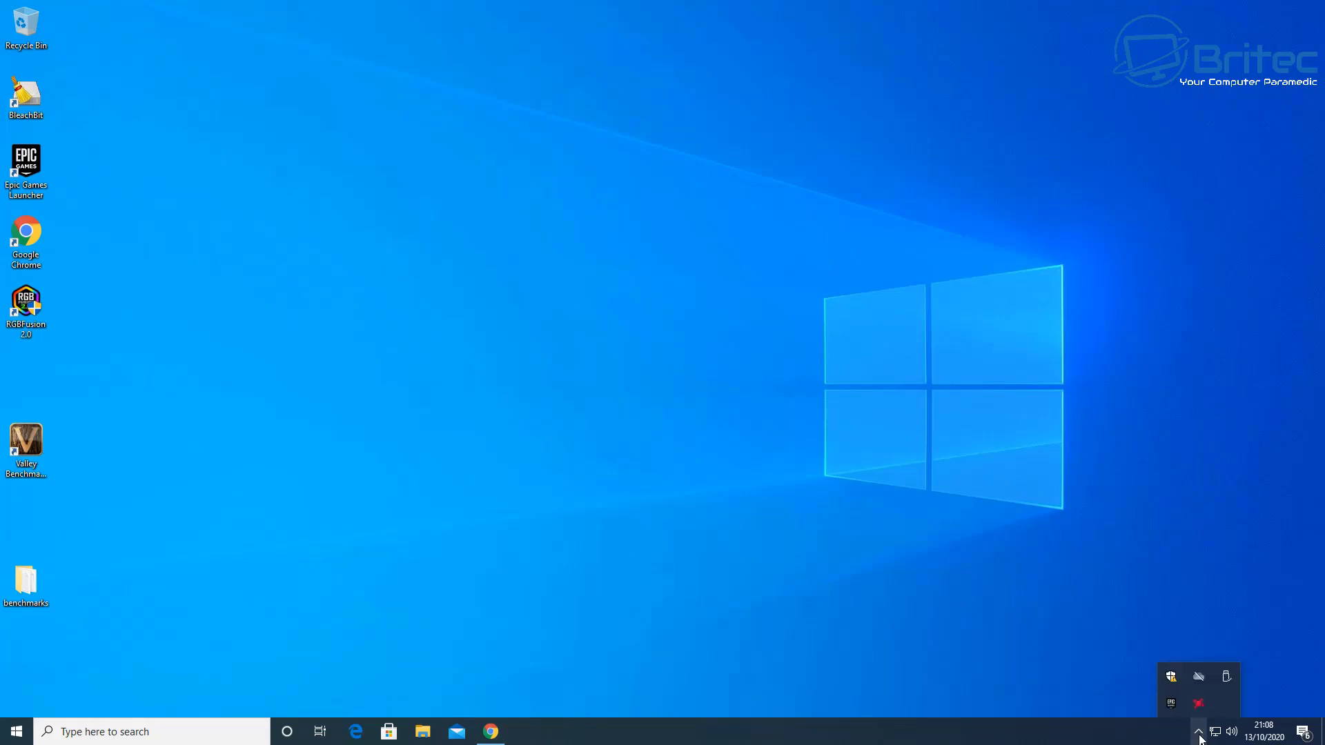
right_click(1170, 706)
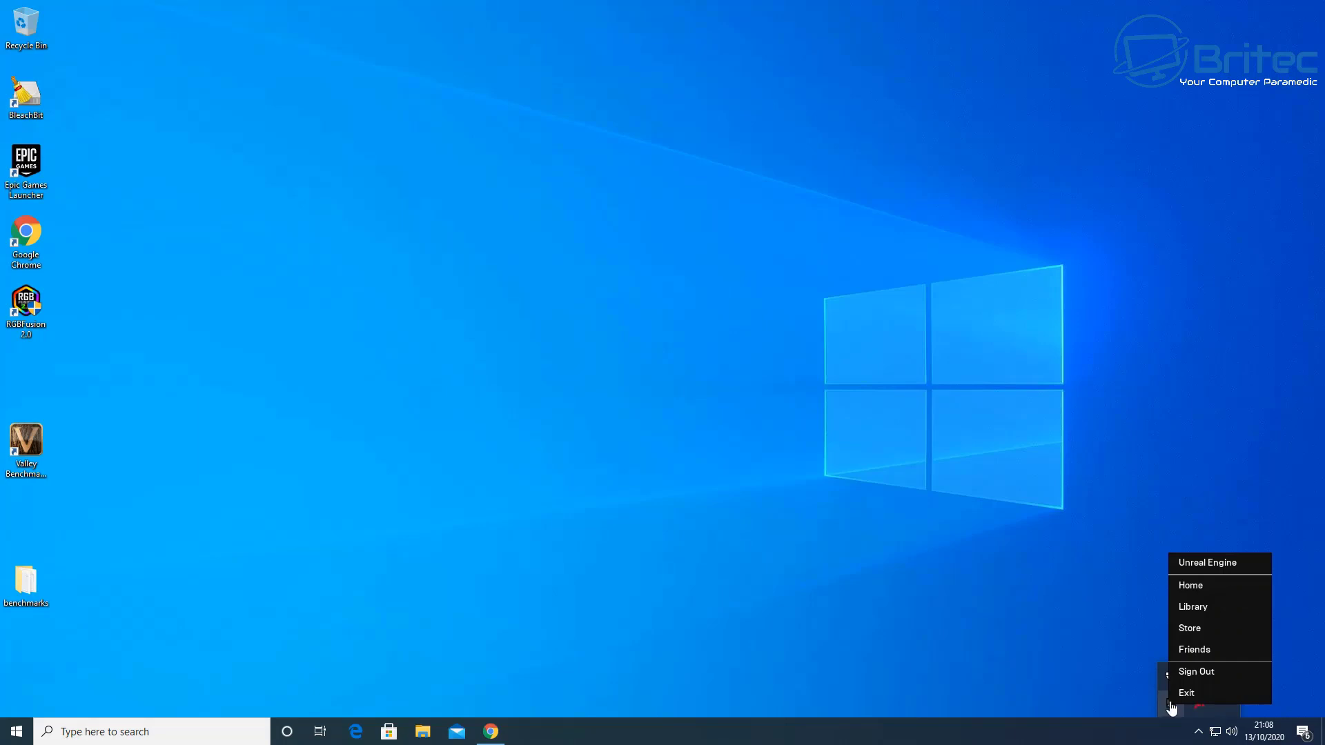
click(1186, 694)
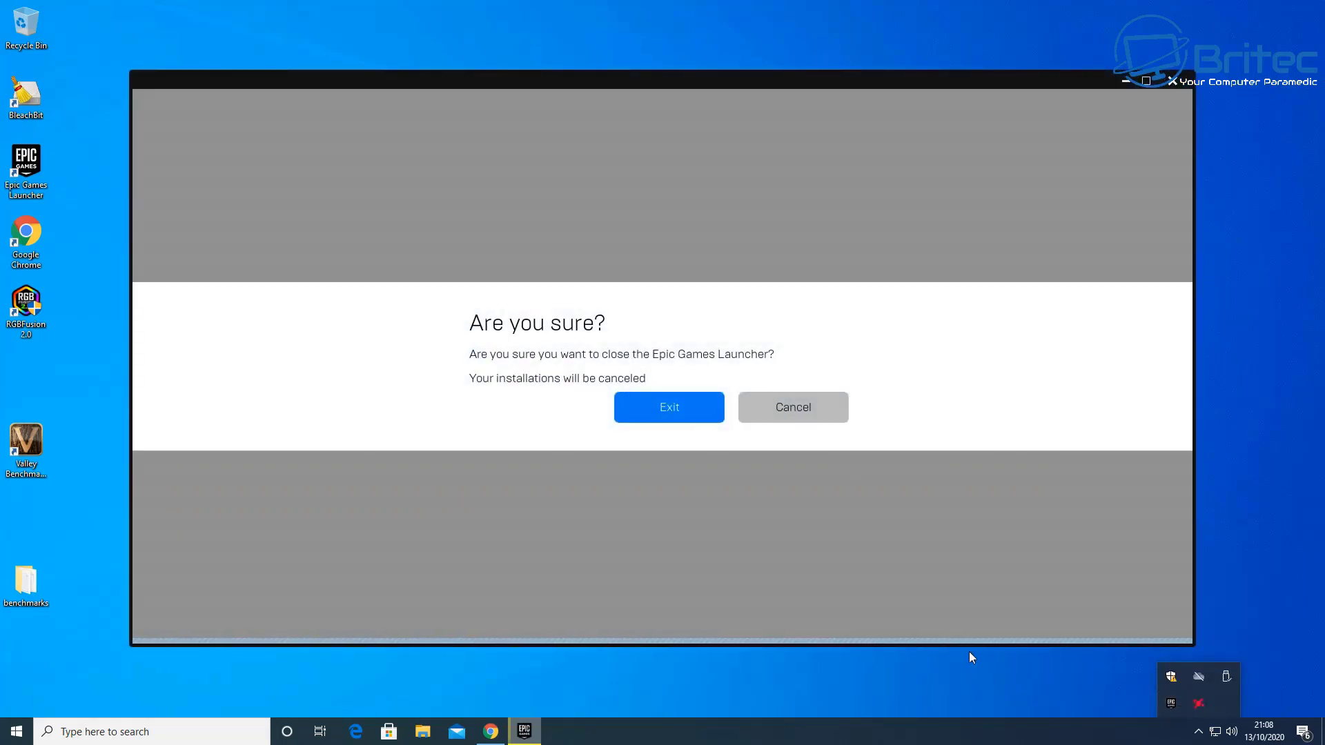
click(648, 403)
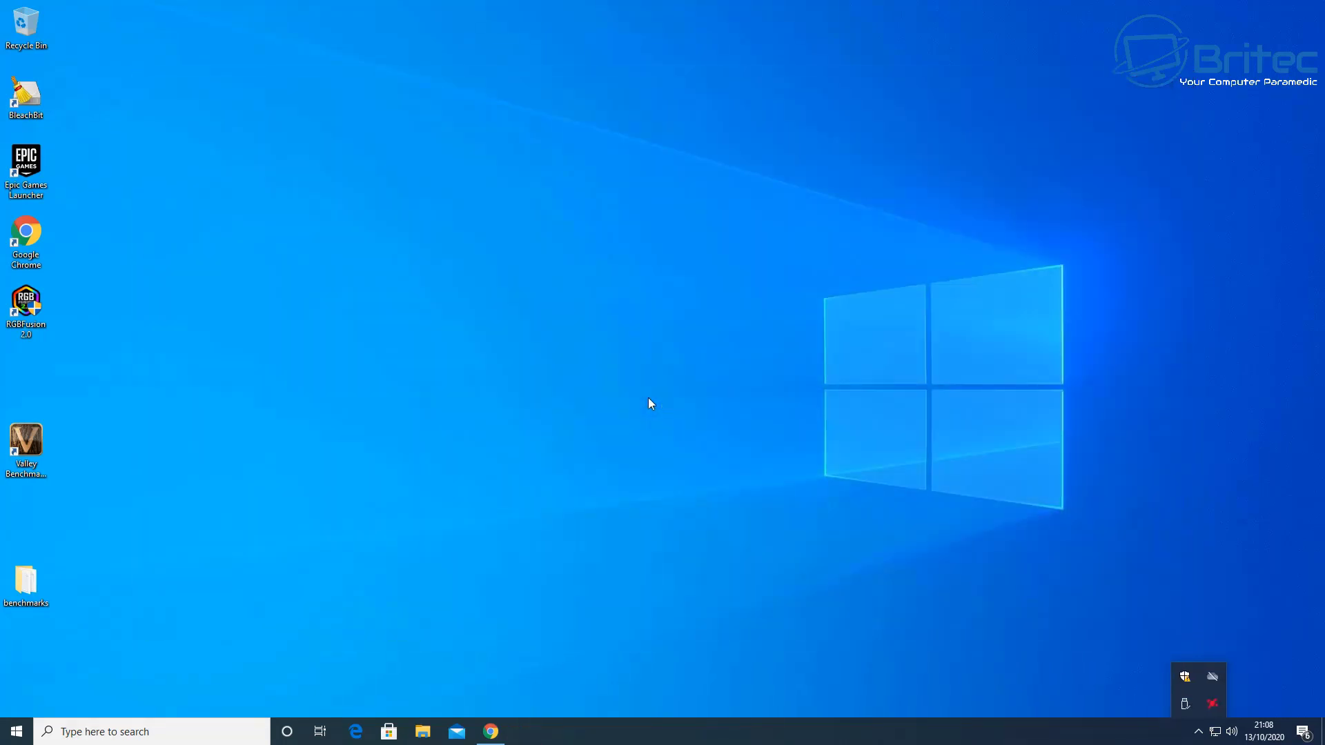
drag(214, 377, 15, 201)
double_click(19, 167)
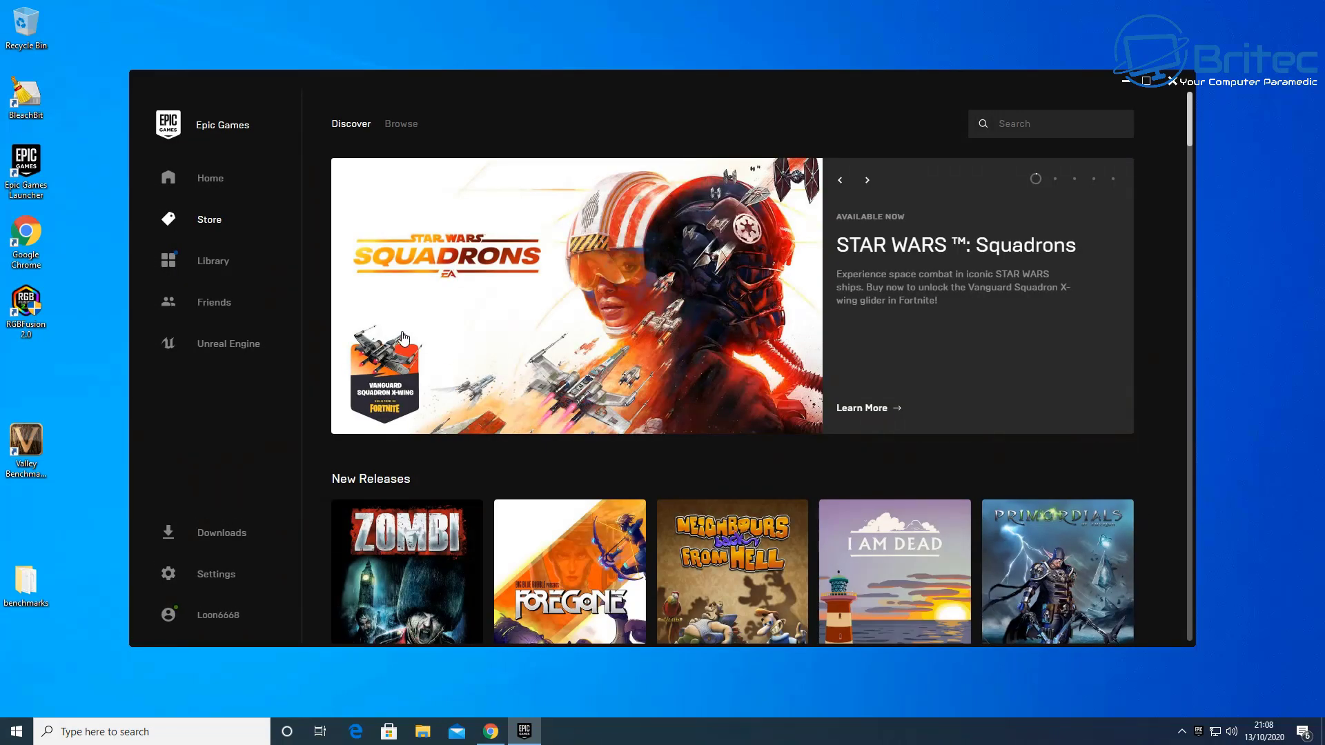
In the Library, resume Grand Theft Auto V so it verifies the copied game files.
click(201, 274)
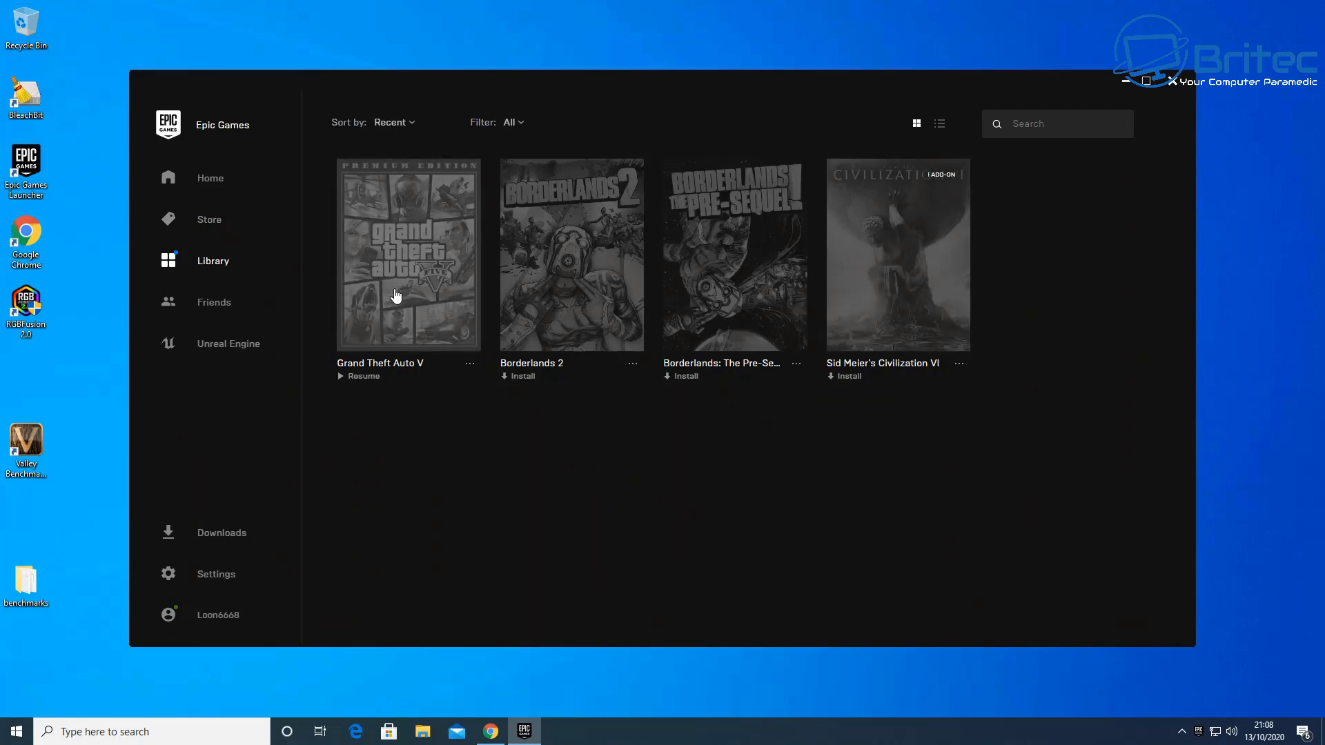
click(351, 381)
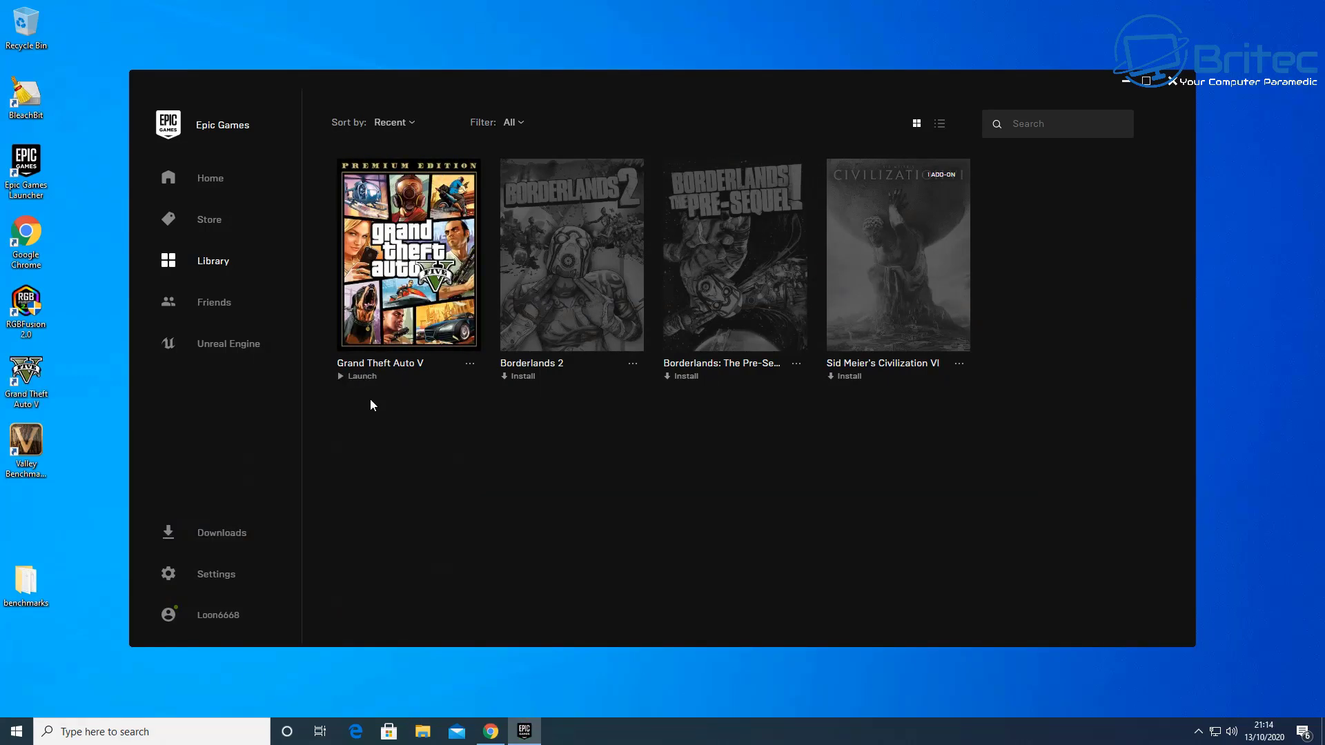
Launch Grand Theft Auto V and allow the Rockstar Games Installer in User Account Control.
click(371, 338)
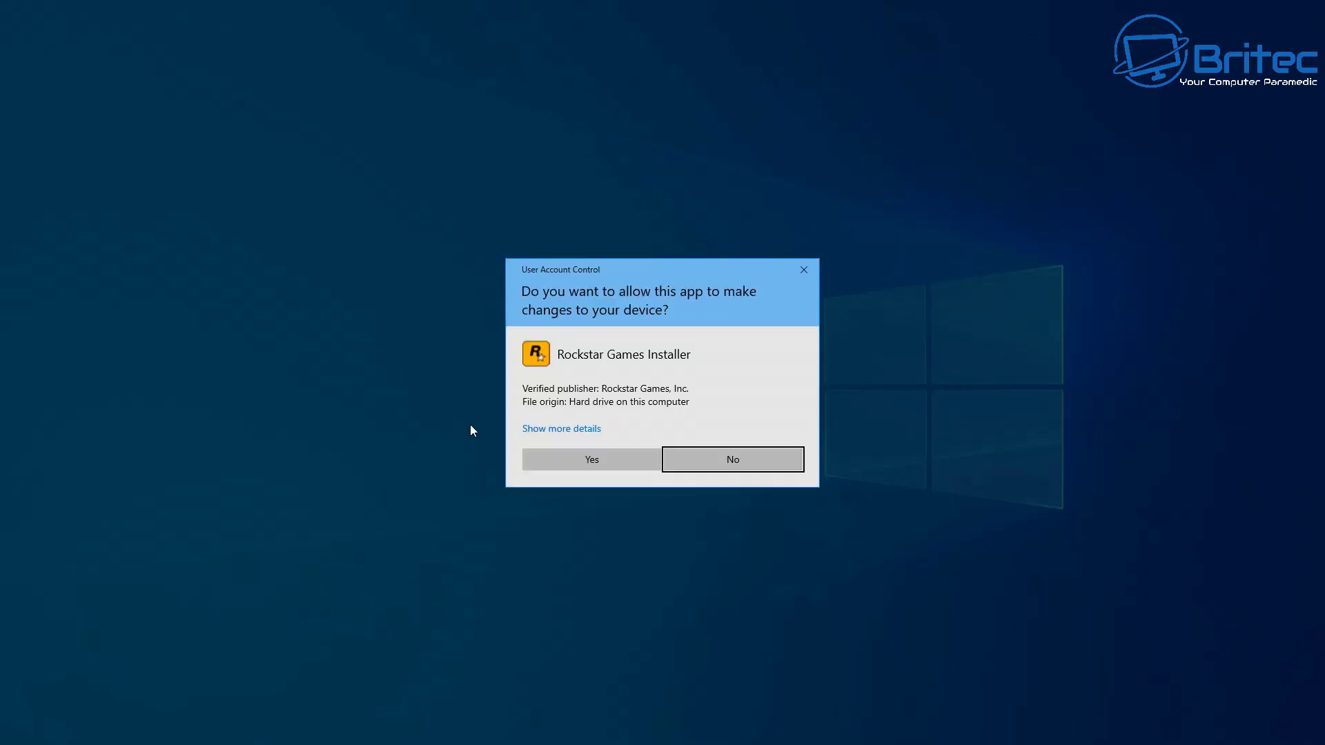
click(586, 459)
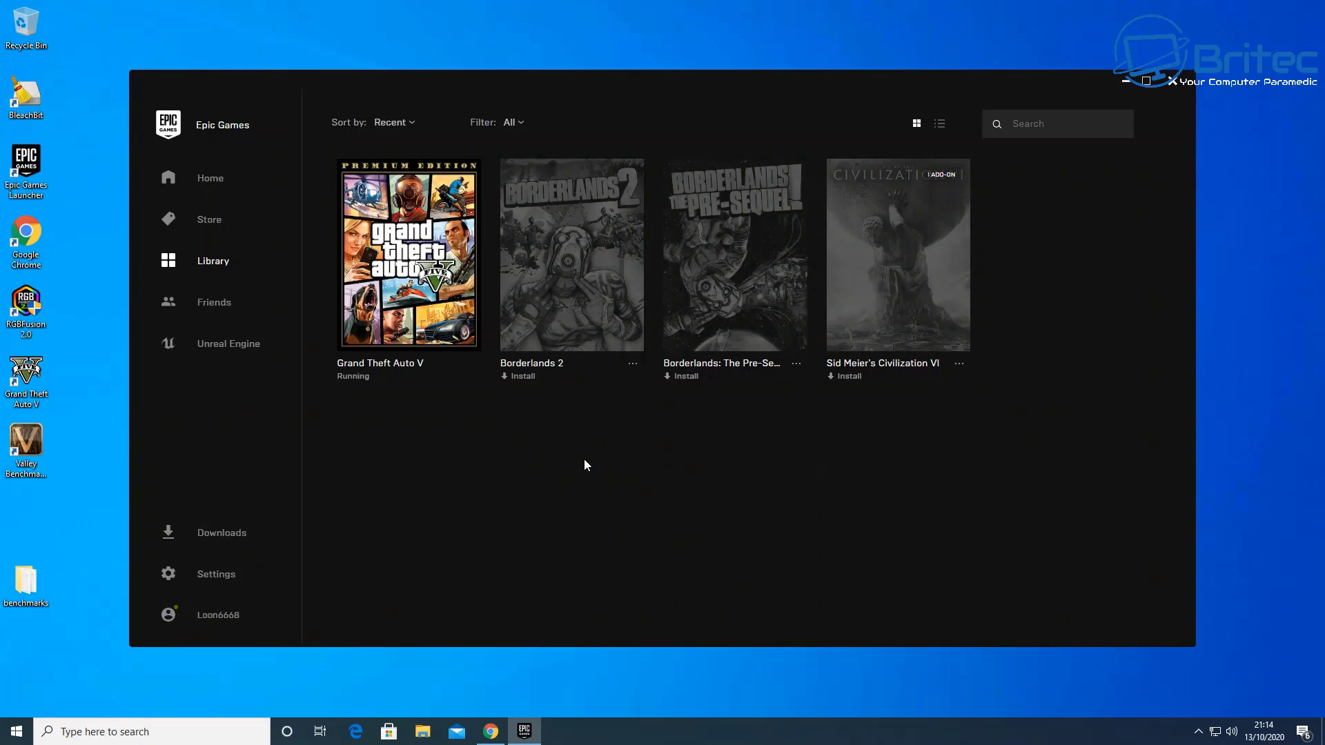